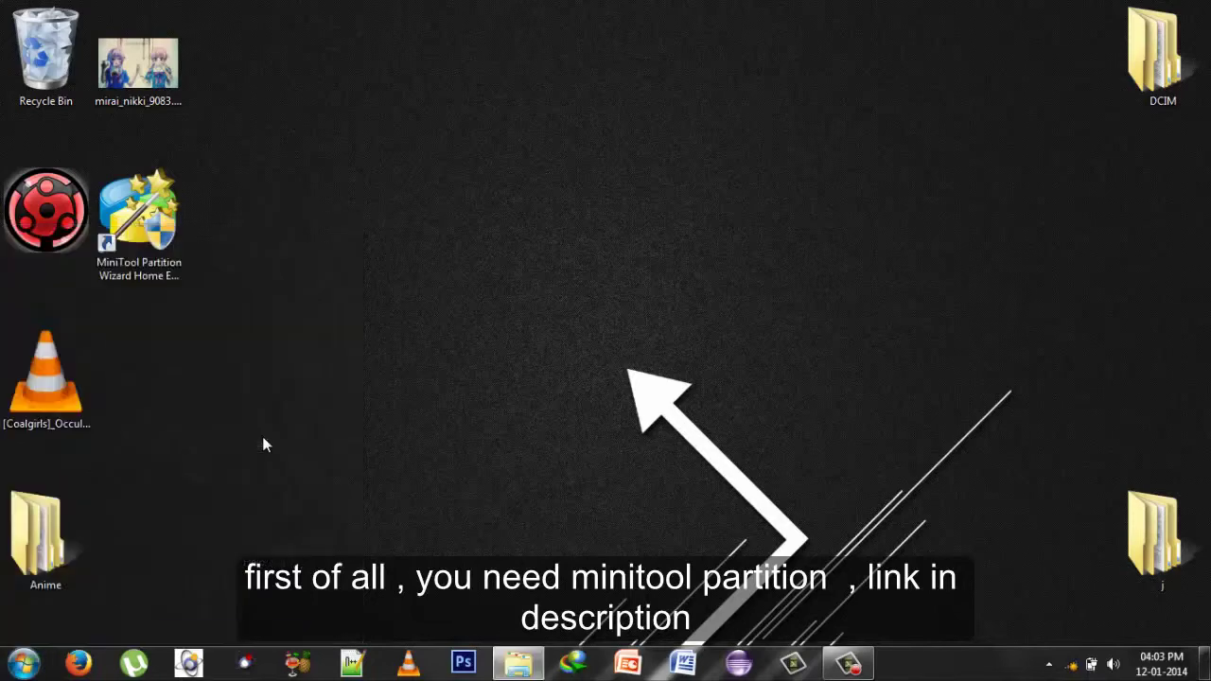
Refresh the drive list in the Computer window to detect the connected memory card
left_click(721, 246)
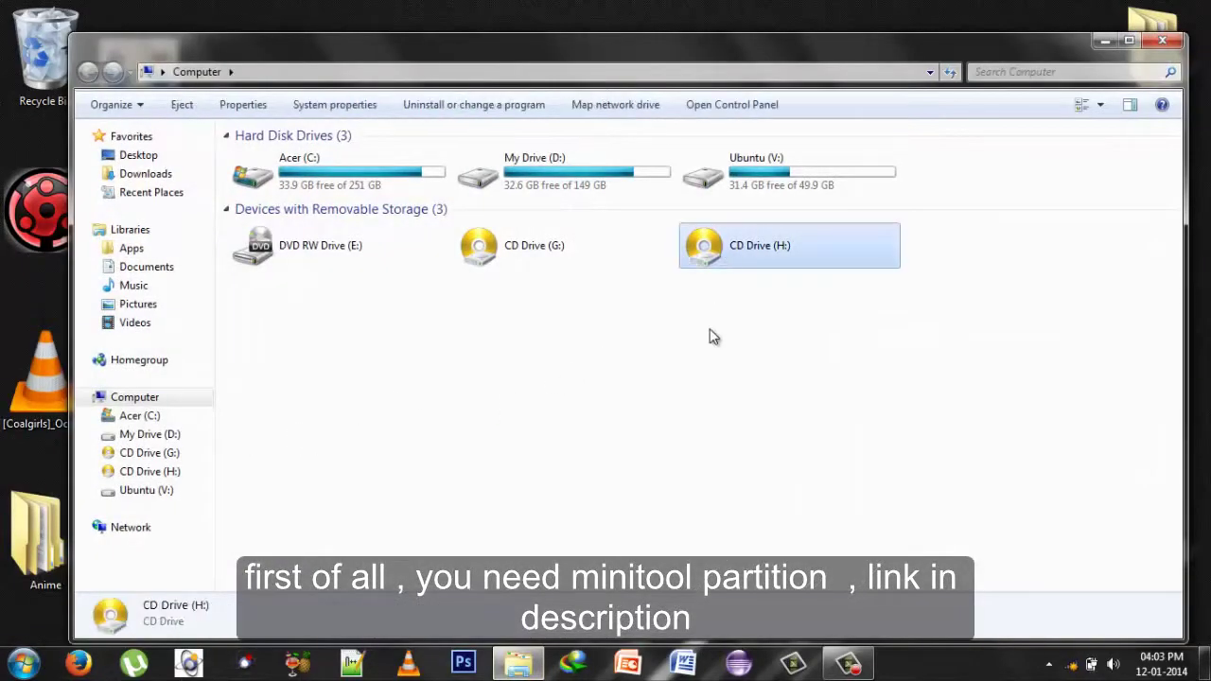
right_click(737, 328)
left_click(761, 397)
right_click(754, 377)
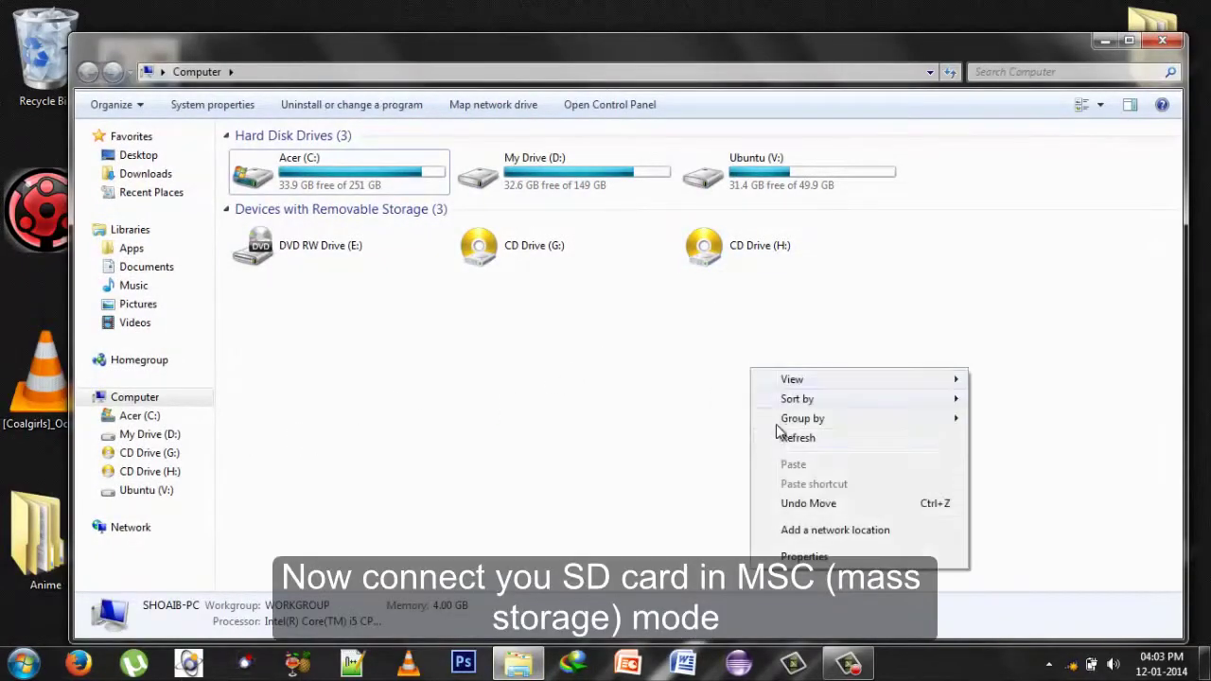
left_click(777, 430)
right_click(774, 383)
left_click(799, 455)
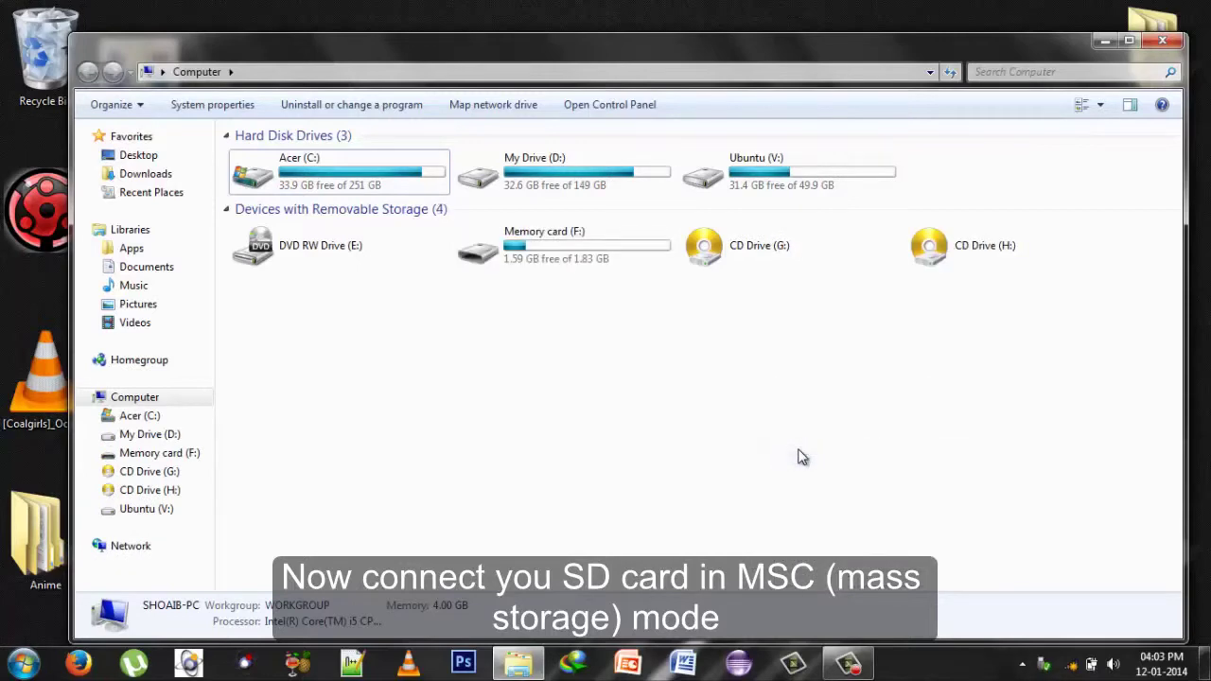
View the contents of the Memory card (F:) drive and return to the drive list
left_click(554, 250)
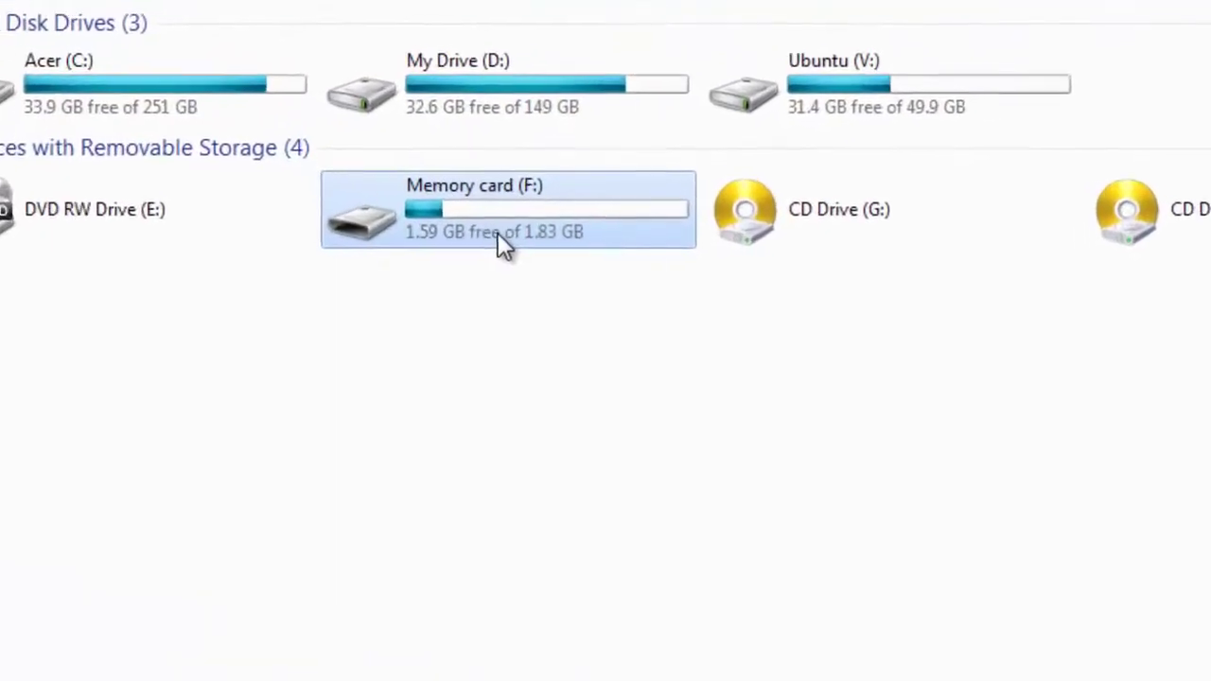
double_click(491, 236)
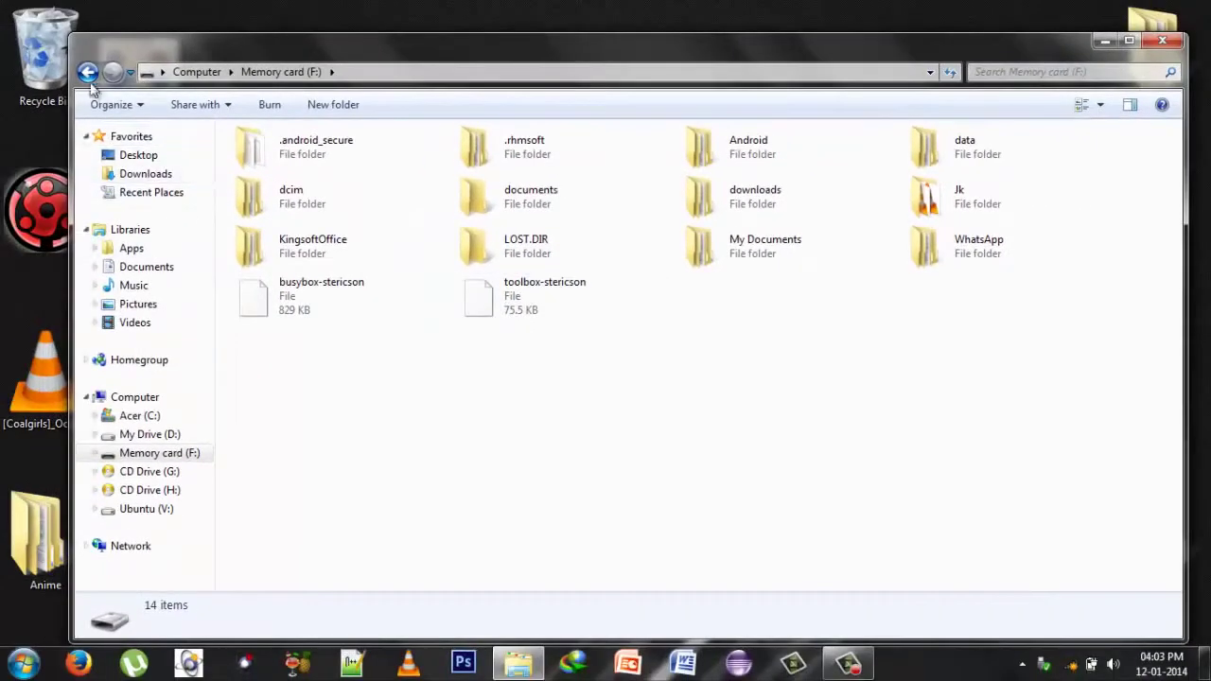
left_click(87, 72)
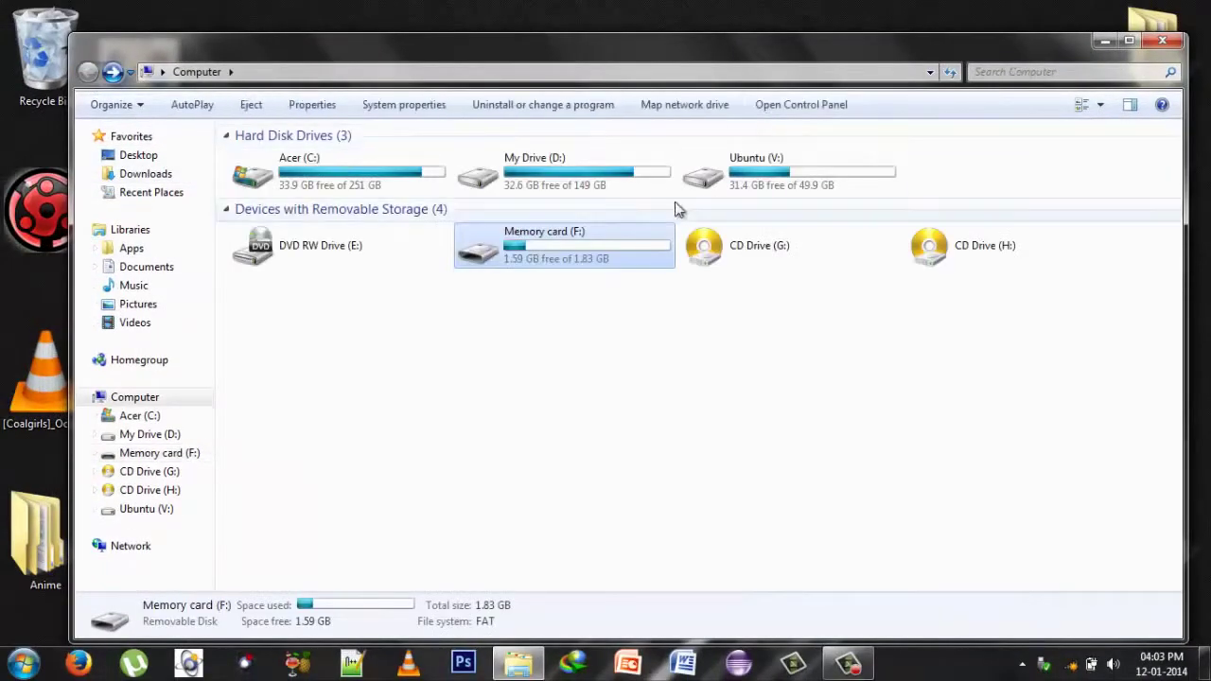
left_click(514, 285)
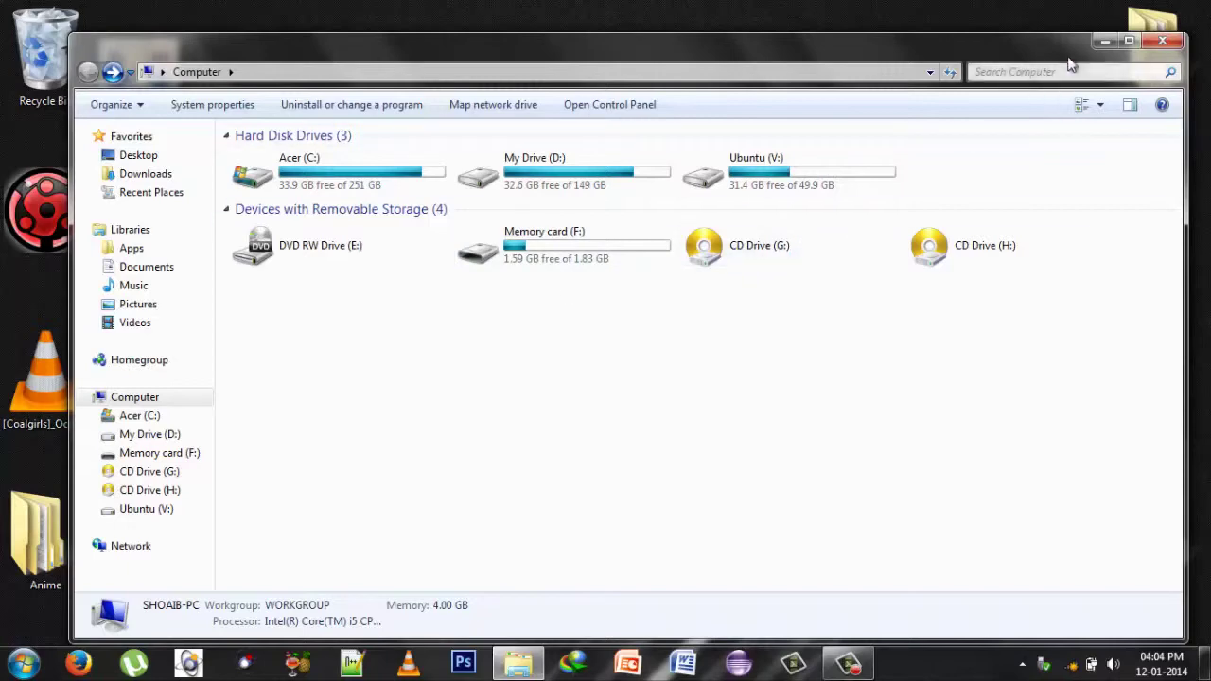
Minimize the Computer window and run MiniTool Partition Wizard Home Edition as administrator, opening its Partition Wizard
left_click(1104, 41)
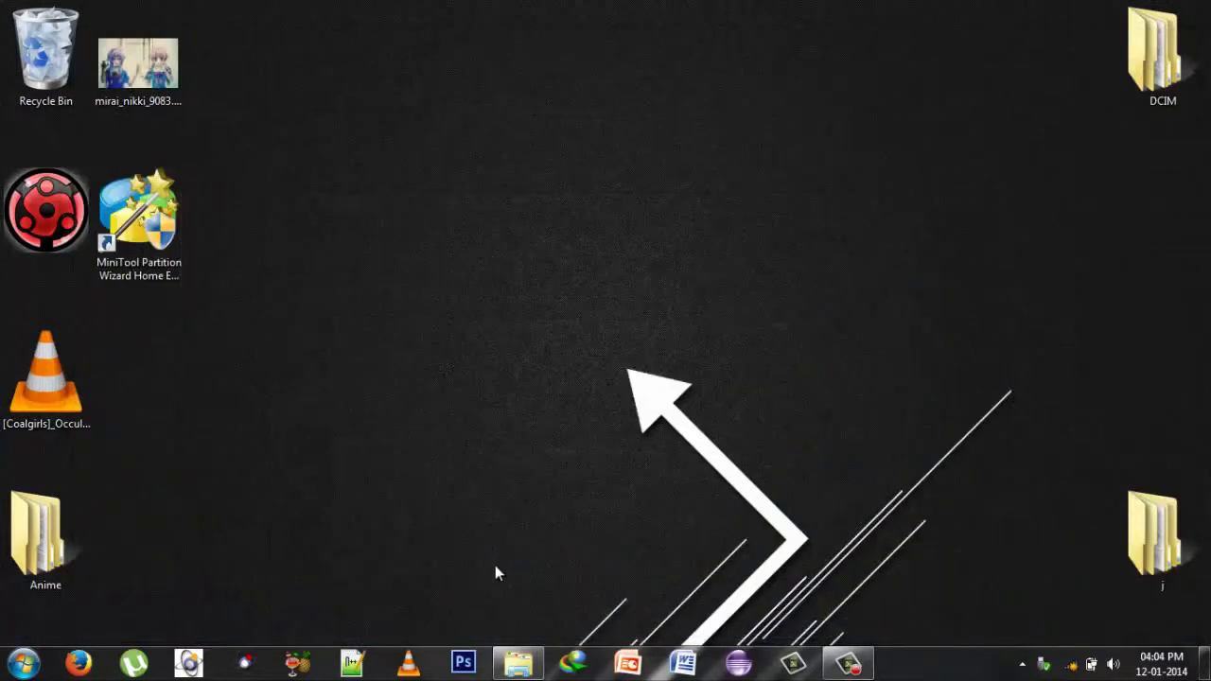
left_click(174, 237)
right_click(174, 237)
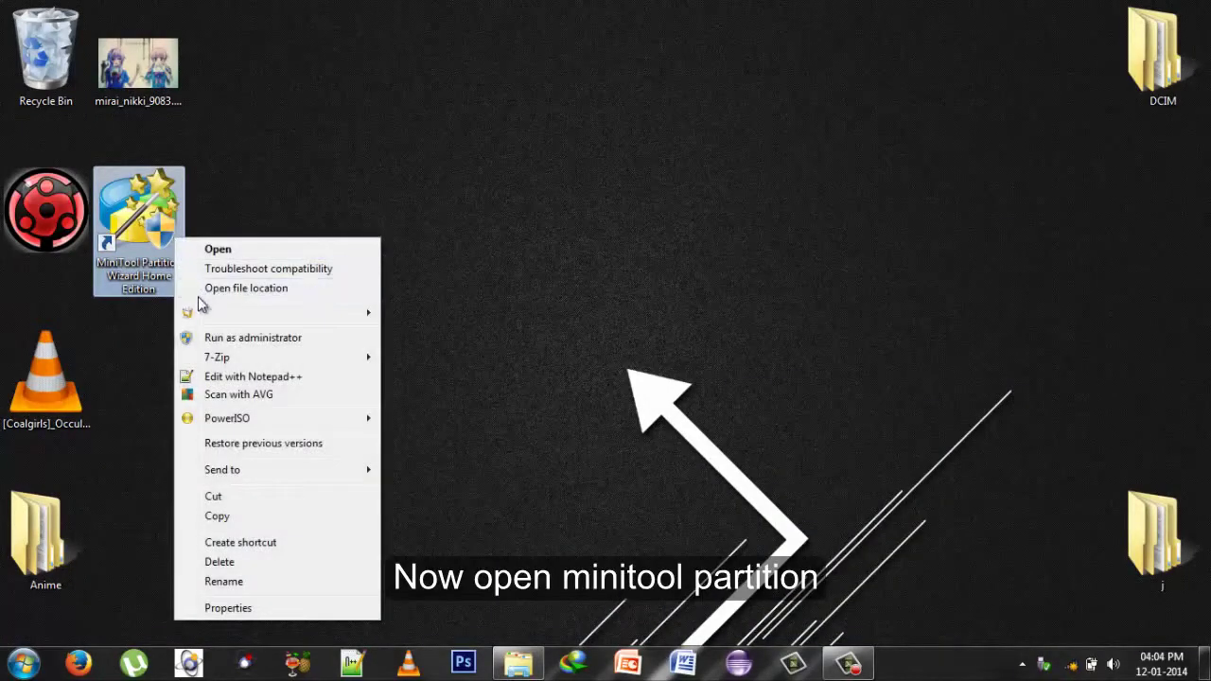
left_click(213, 338)
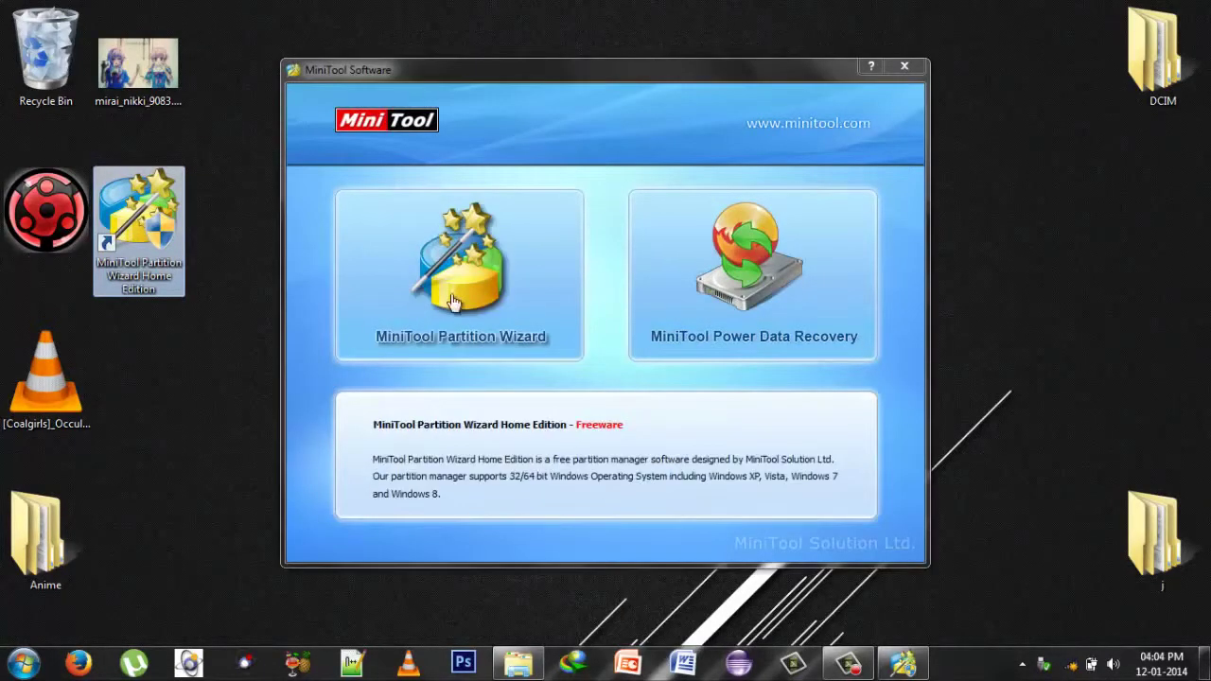
left_click(455, 284)
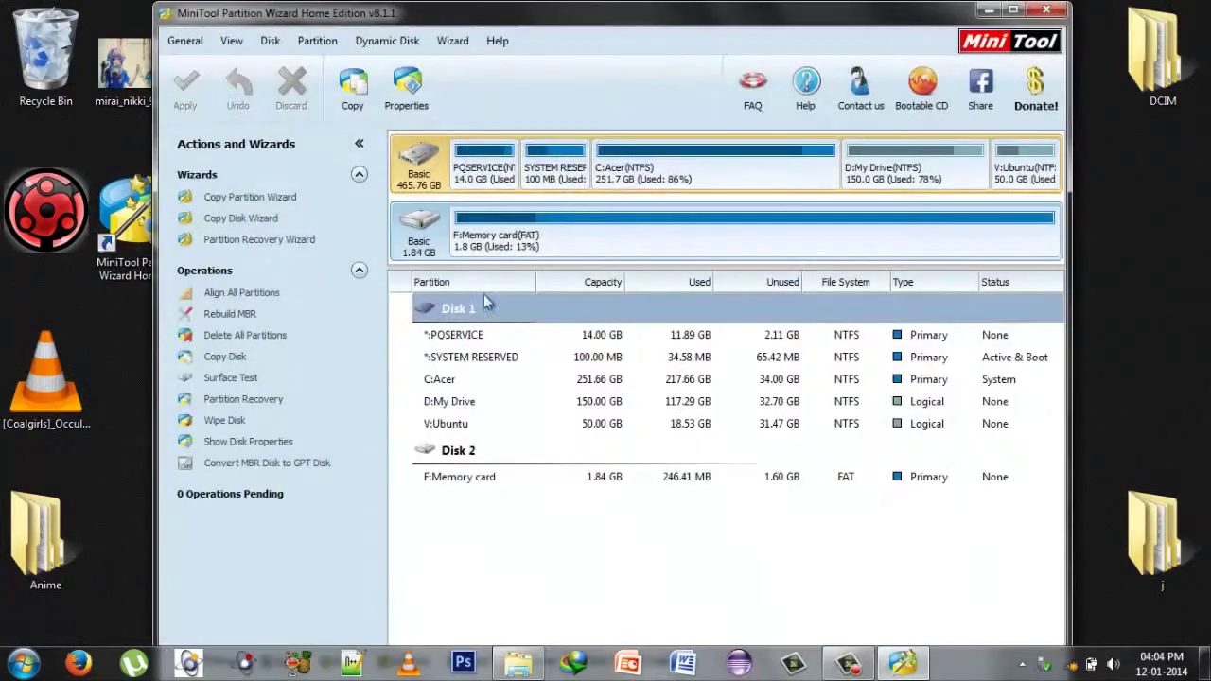
Resize the F: Memory card partition on Disk 2 to 887.84 MB, leaving 996.22 MB of unallocated space after it
left_click(463, 477)
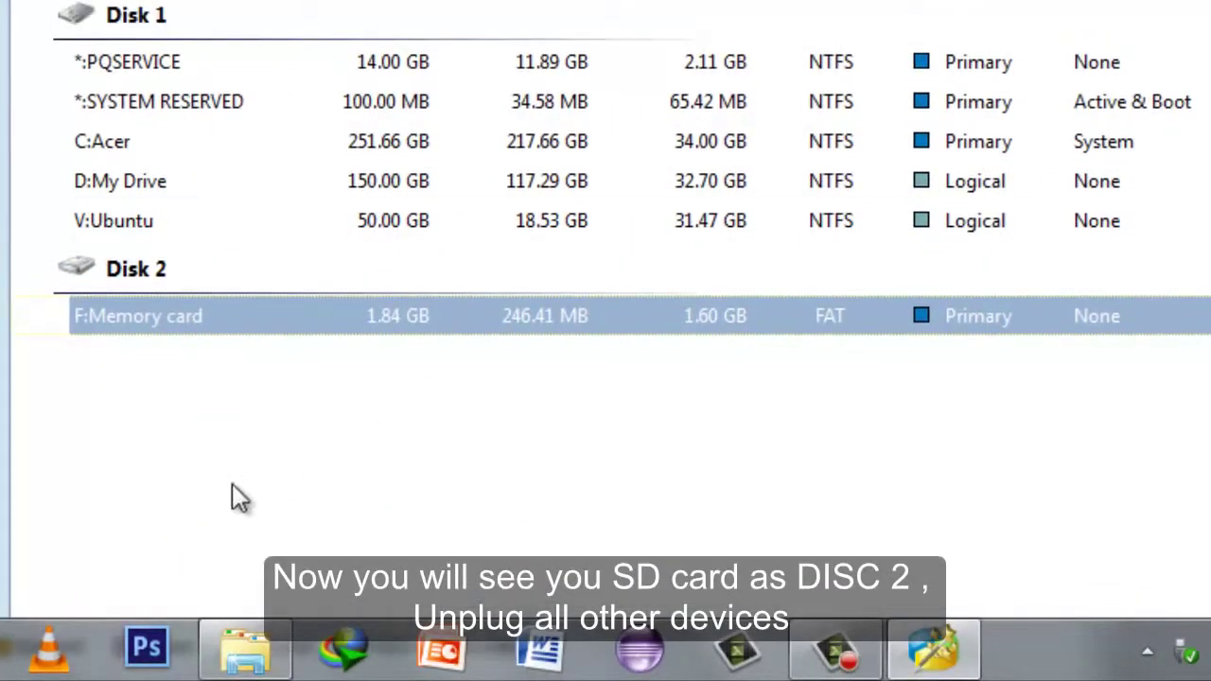
right_click(257, 322)
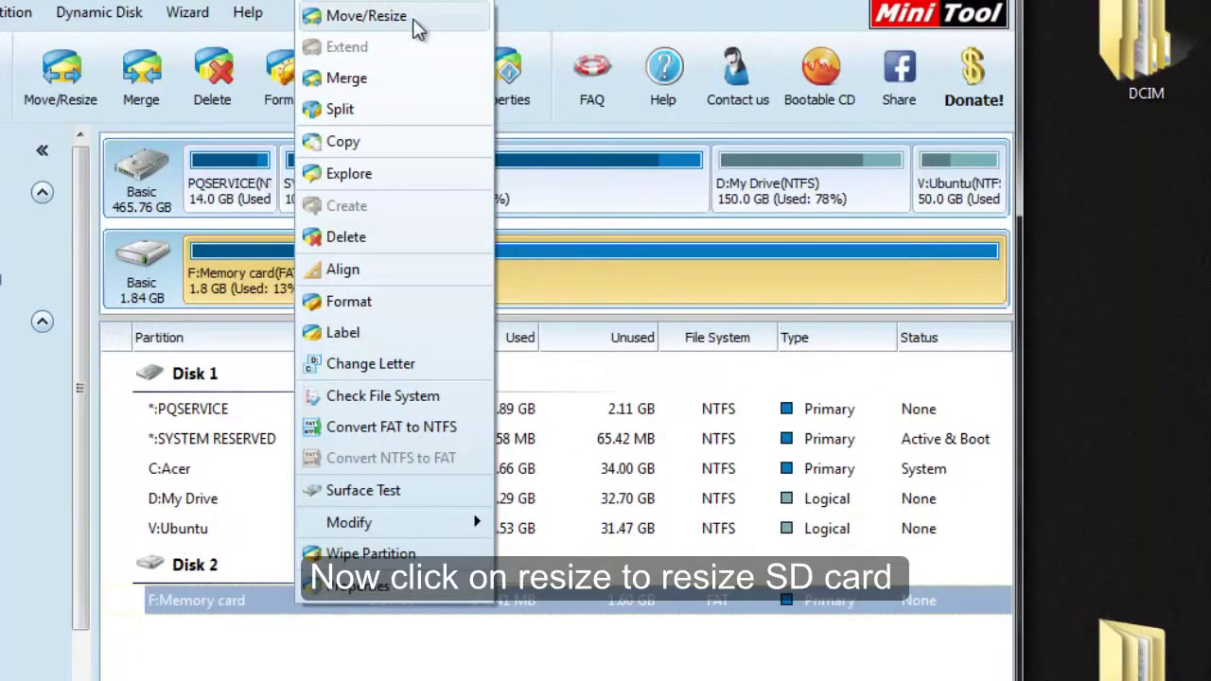
left_click(416, 28)
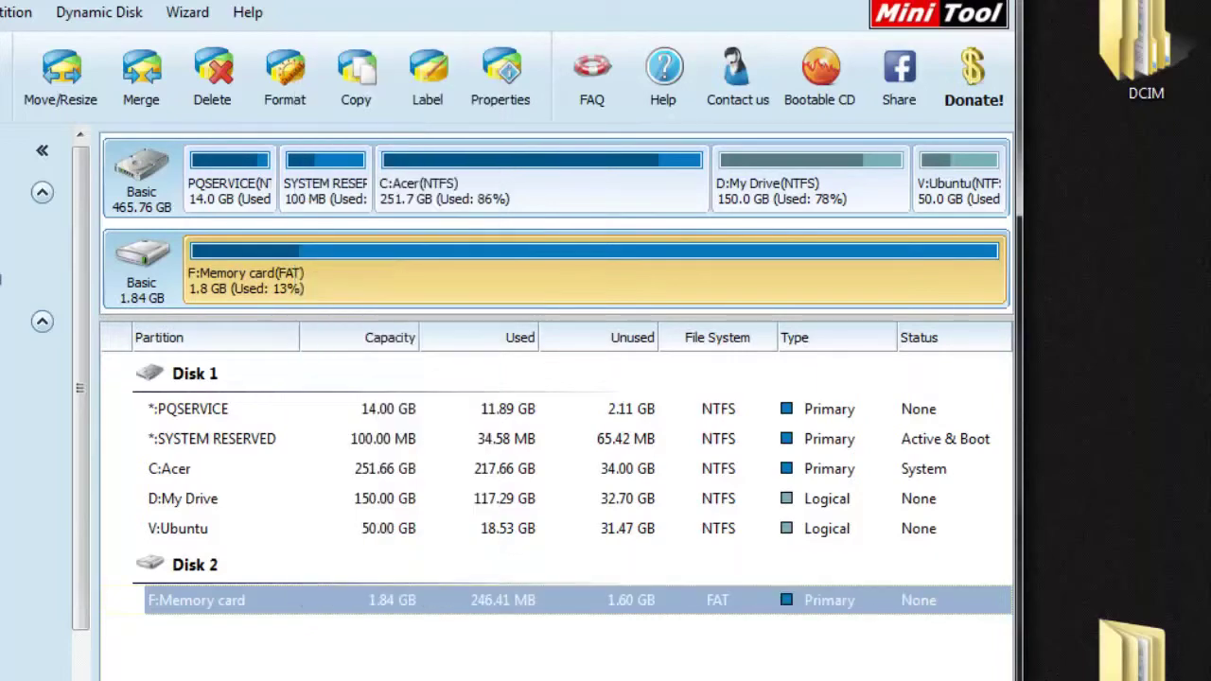
right_click(660, 606)
left_click(643, 10)
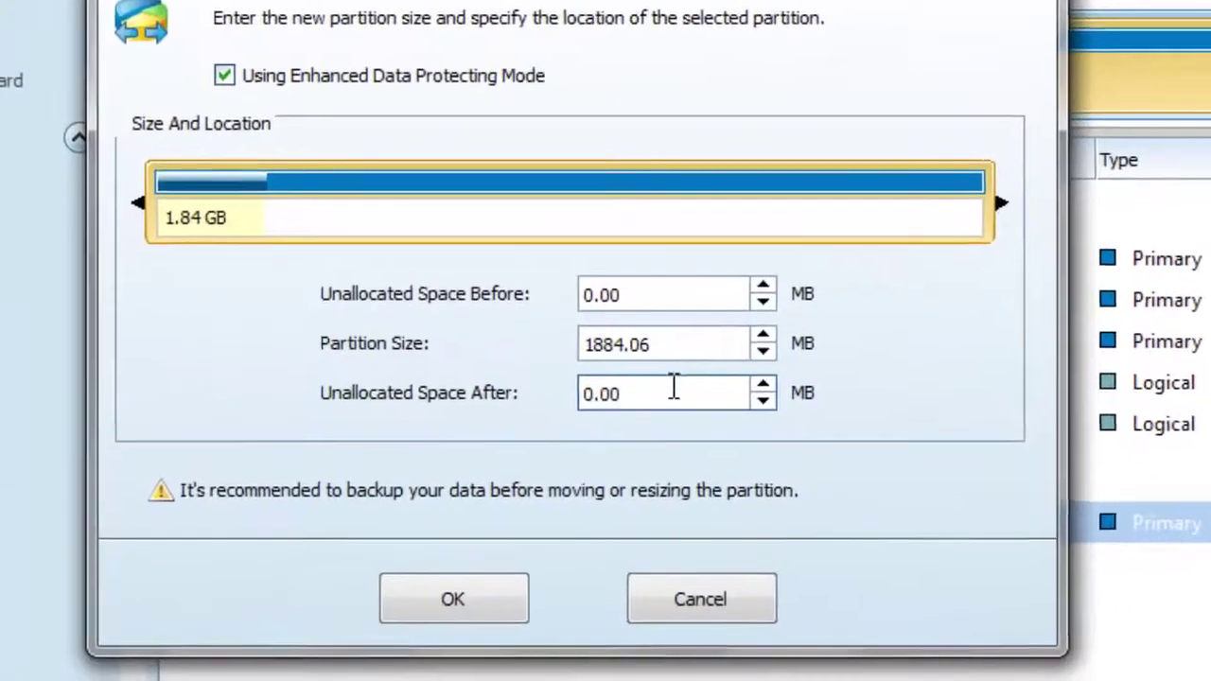
left_click(558, 455)
left_click_drag(556, 456, 430, 481)
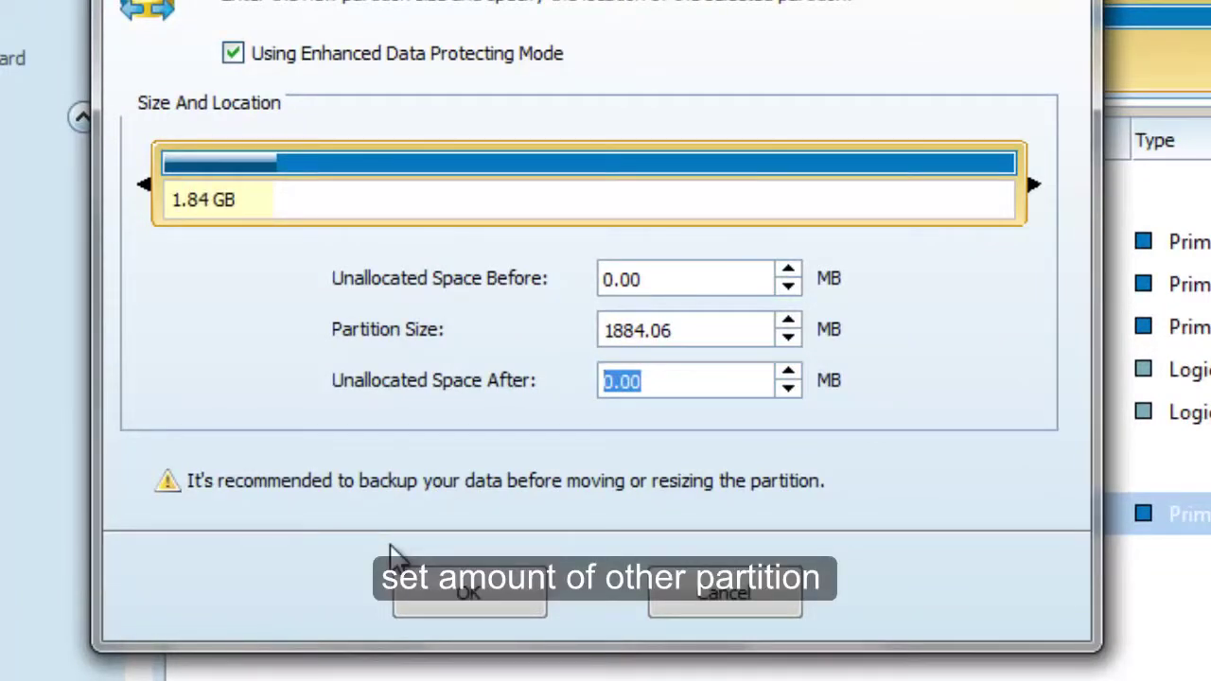
type("0")
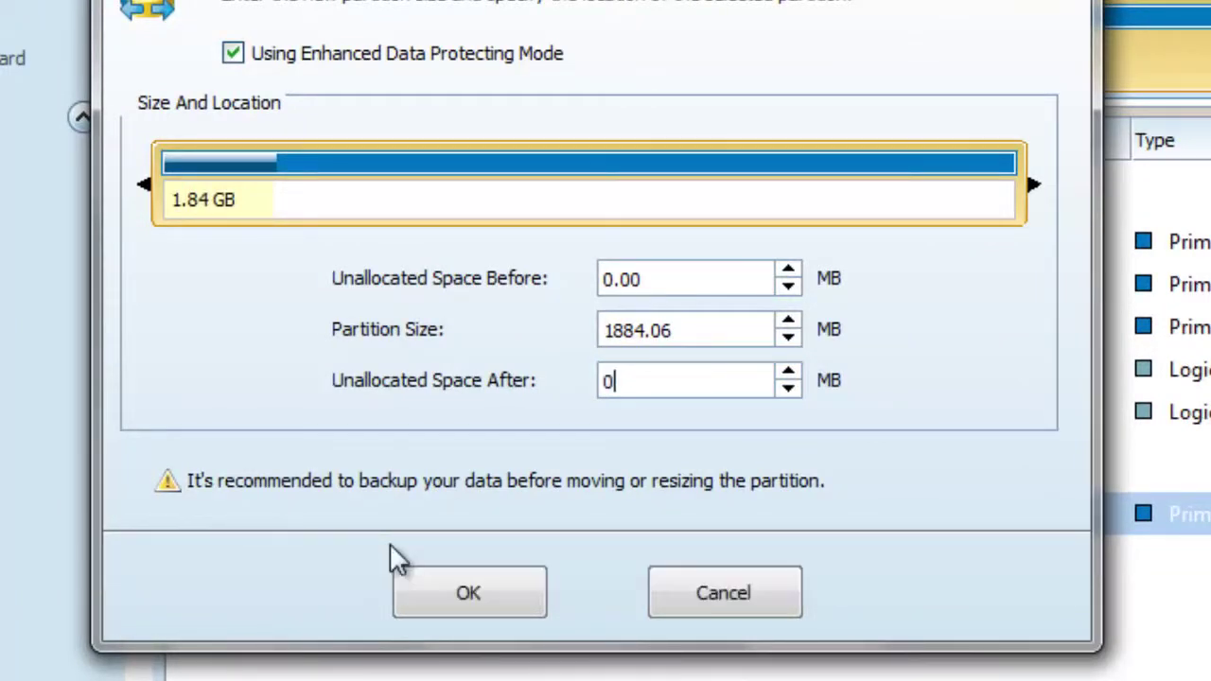
type("0")
left_click(788, 338)
left_click_drag(788, 339, 784, 324)
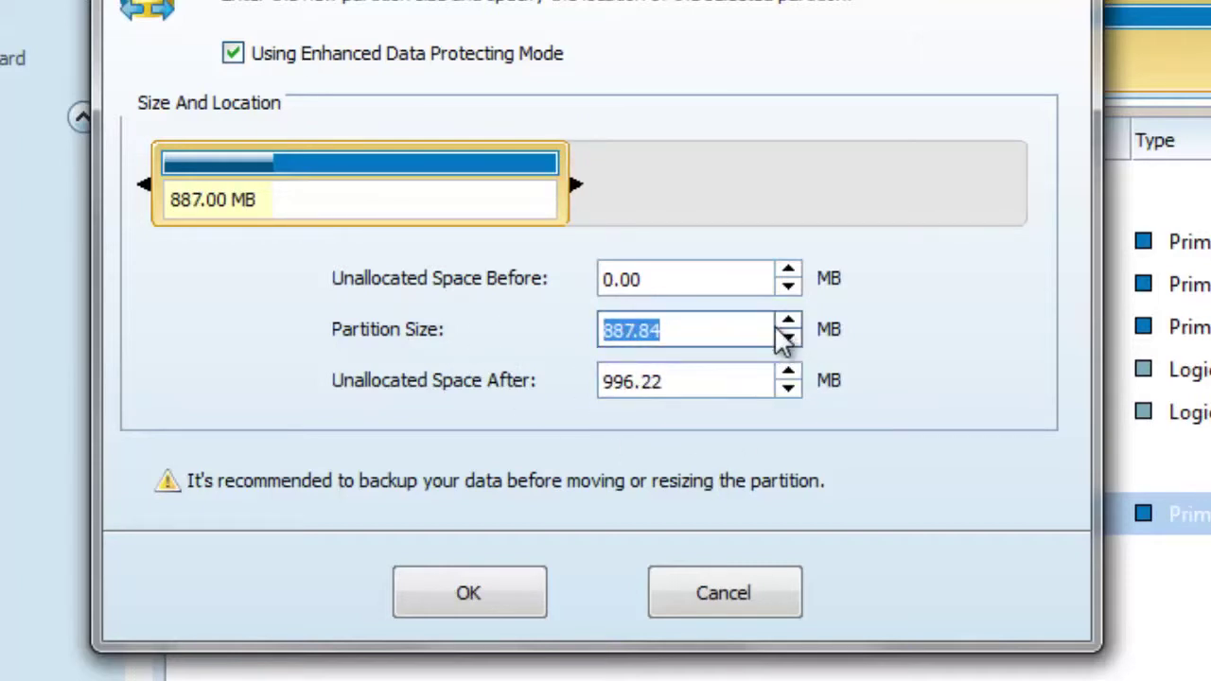
left_click(468, 596)
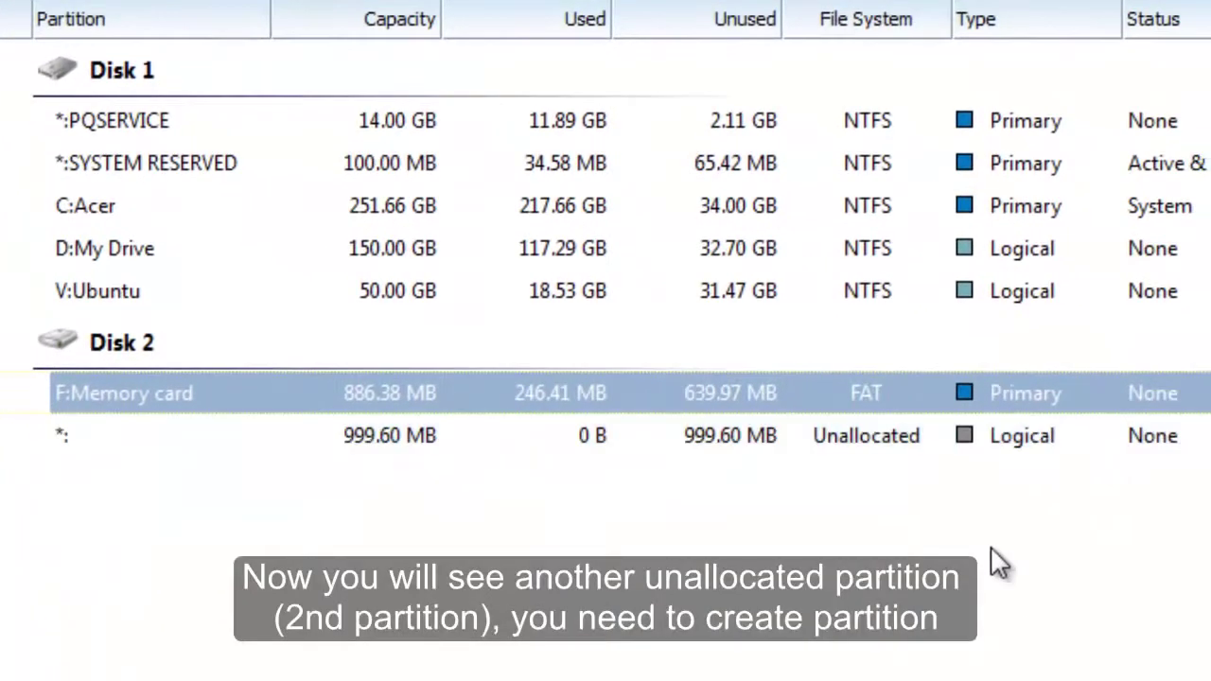
Start creating a partition in Disk 2's unallocated space, accepting the Windows warning, and set it to Primary with the FAT32 file system
left_click(879, 438)
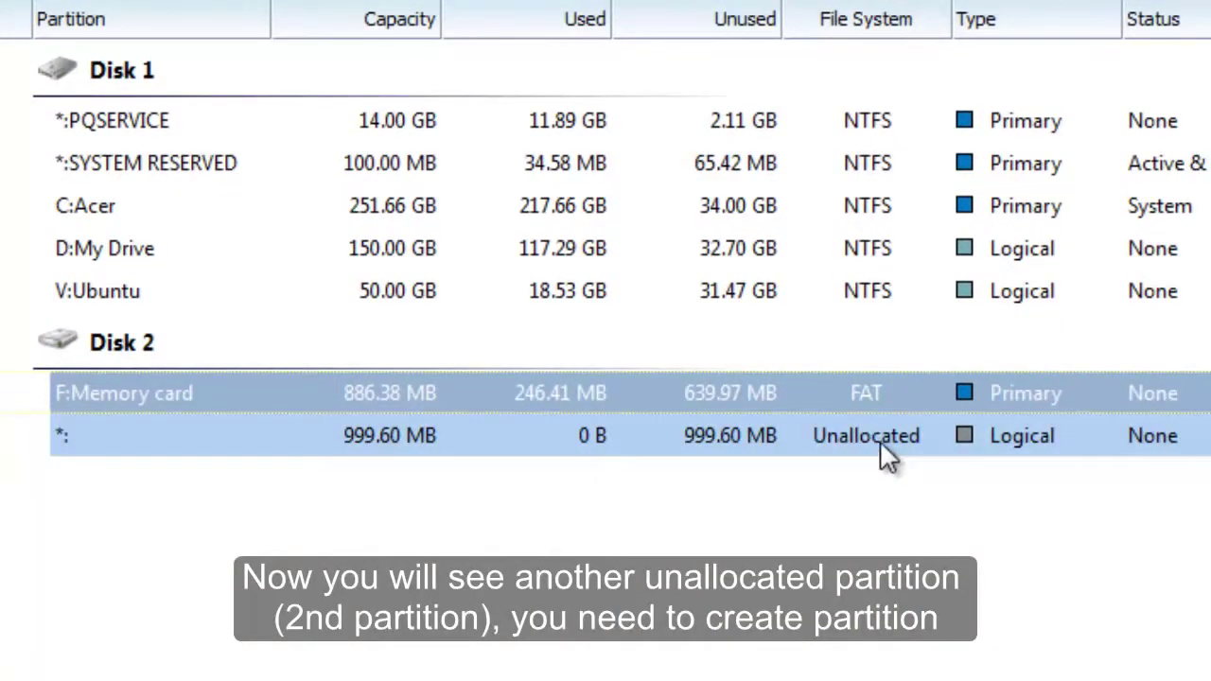
right_click(968, 444)
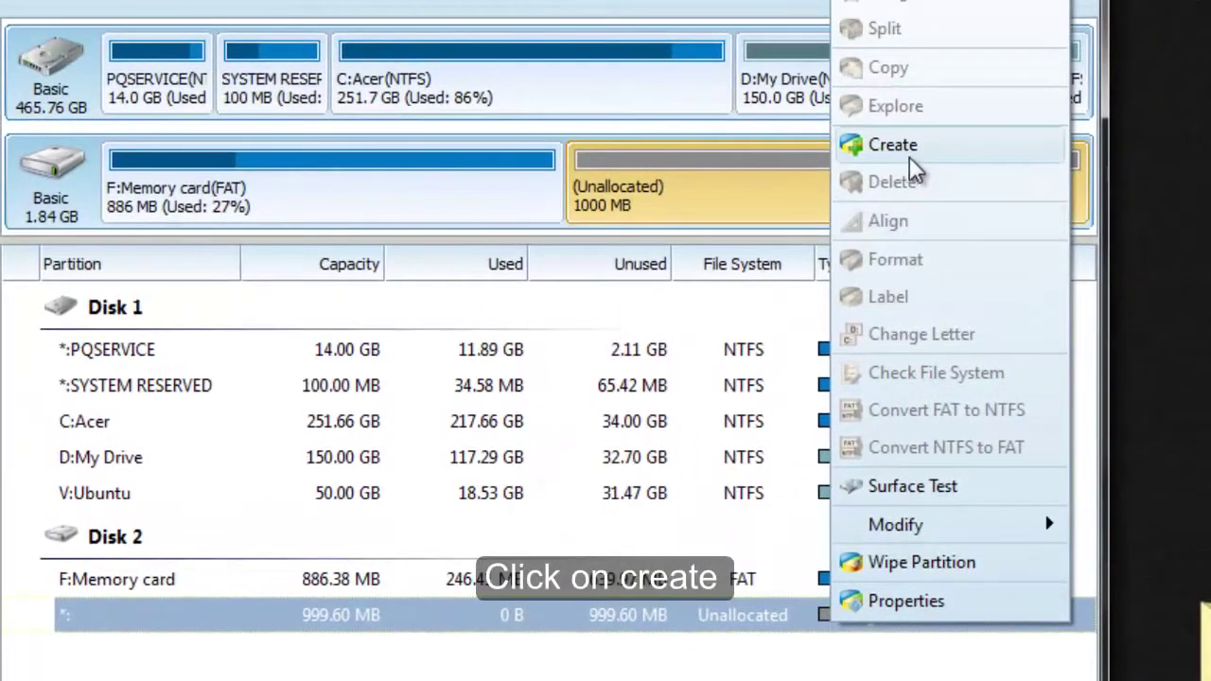
left_click(906, 152)
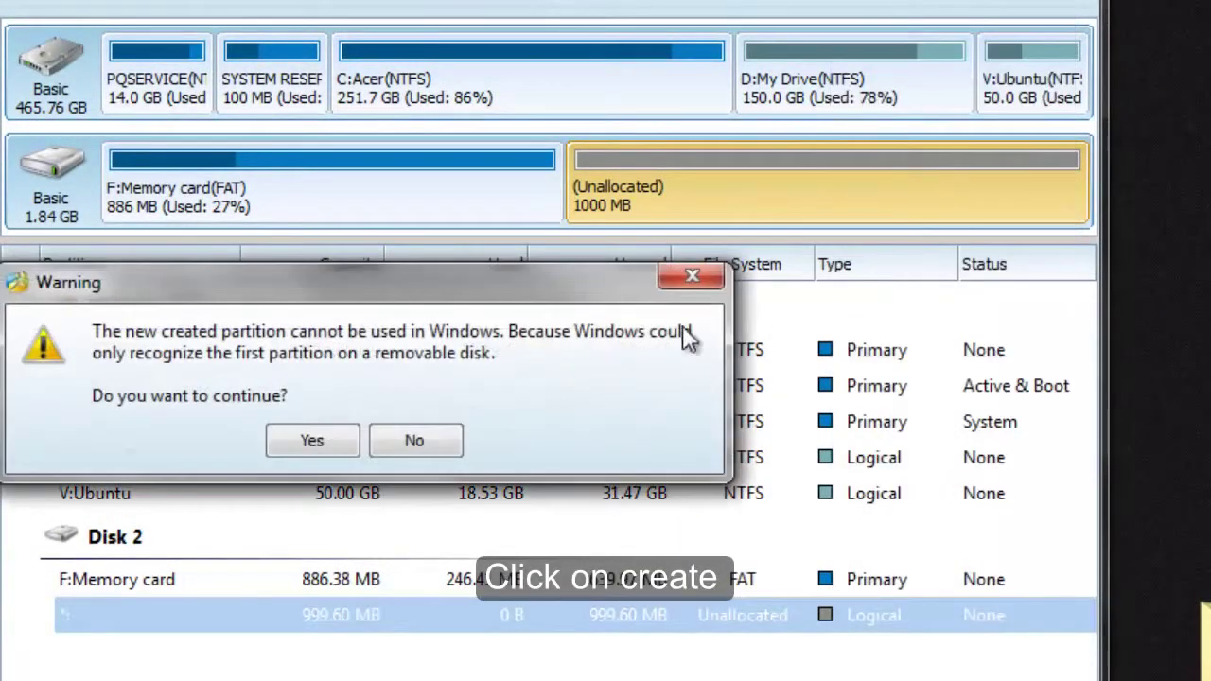
left_click(312, 442)
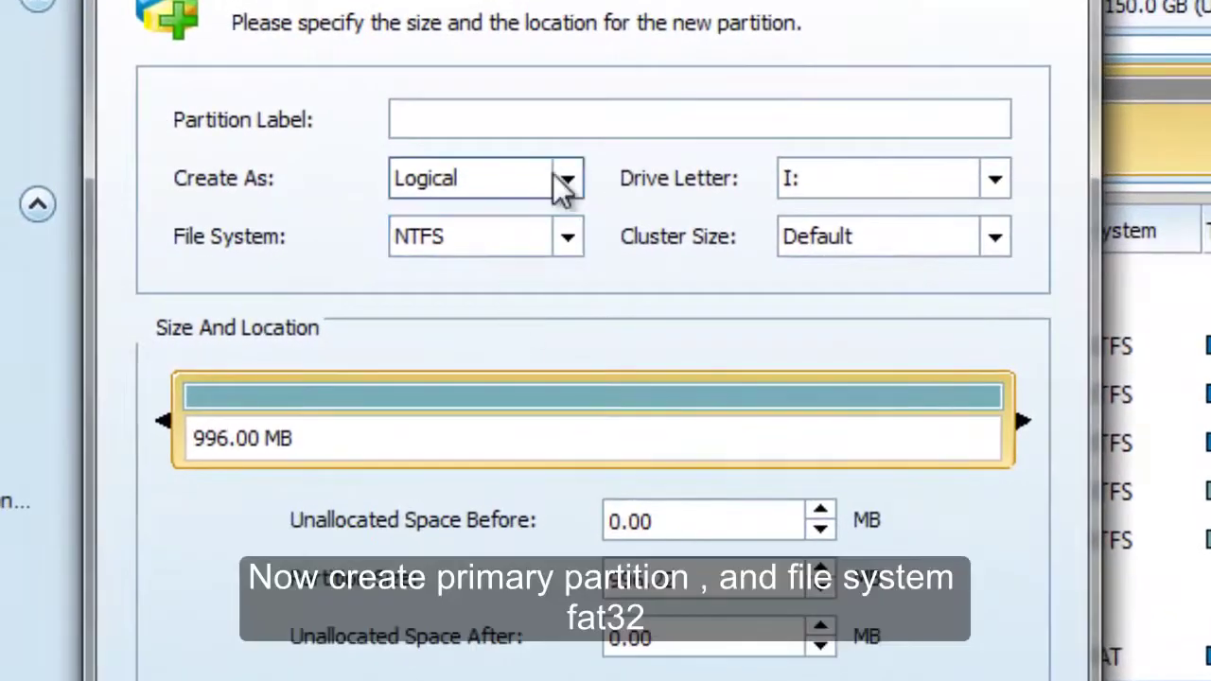
left_click(353, 225)
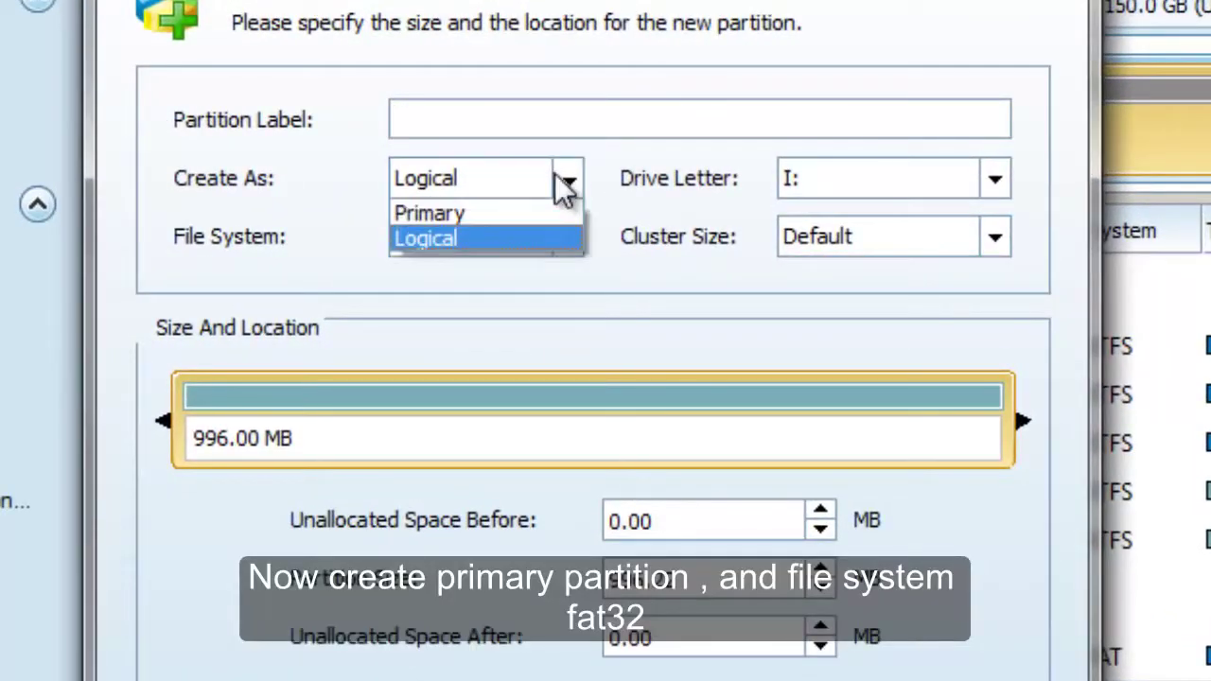
left_click(508, 214)
left_click(546, 236)
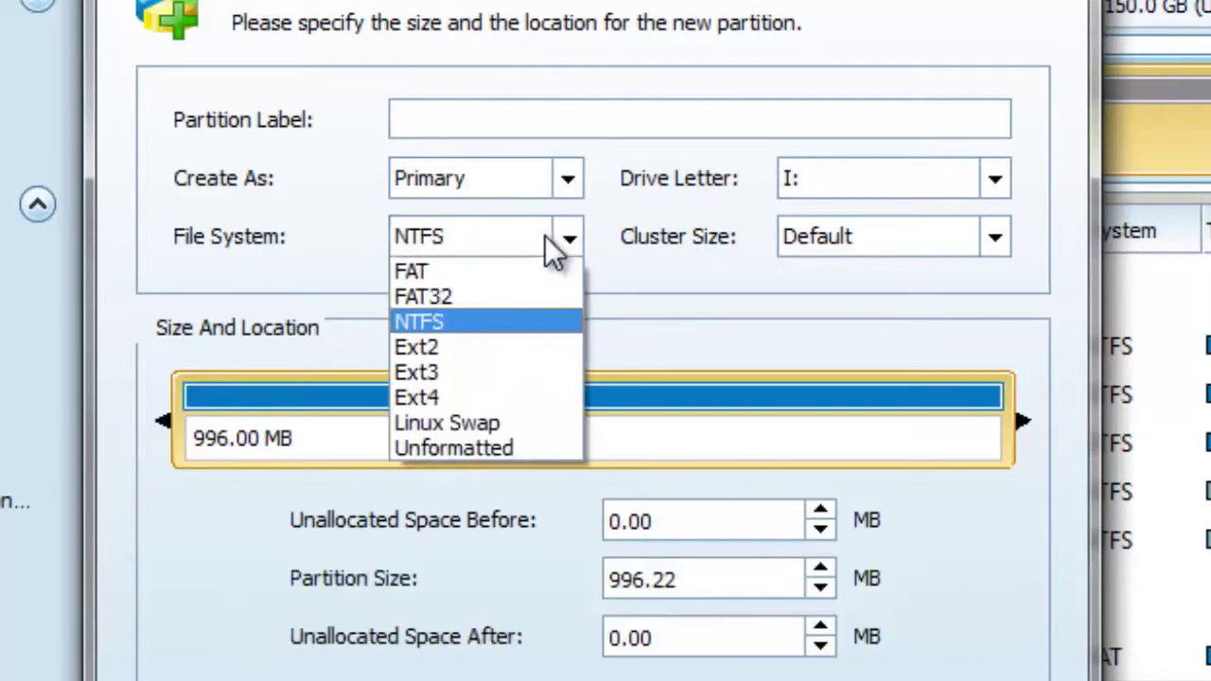
left_click(499, 301)
left_click(501, 117)
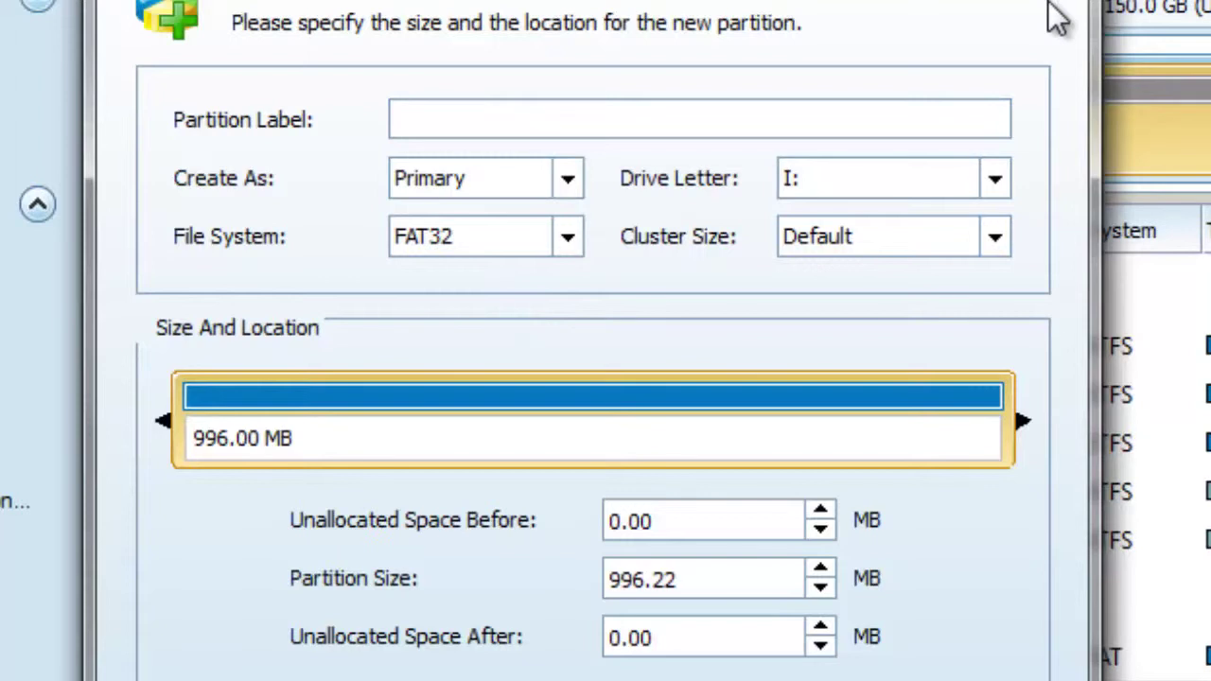
type("sec")
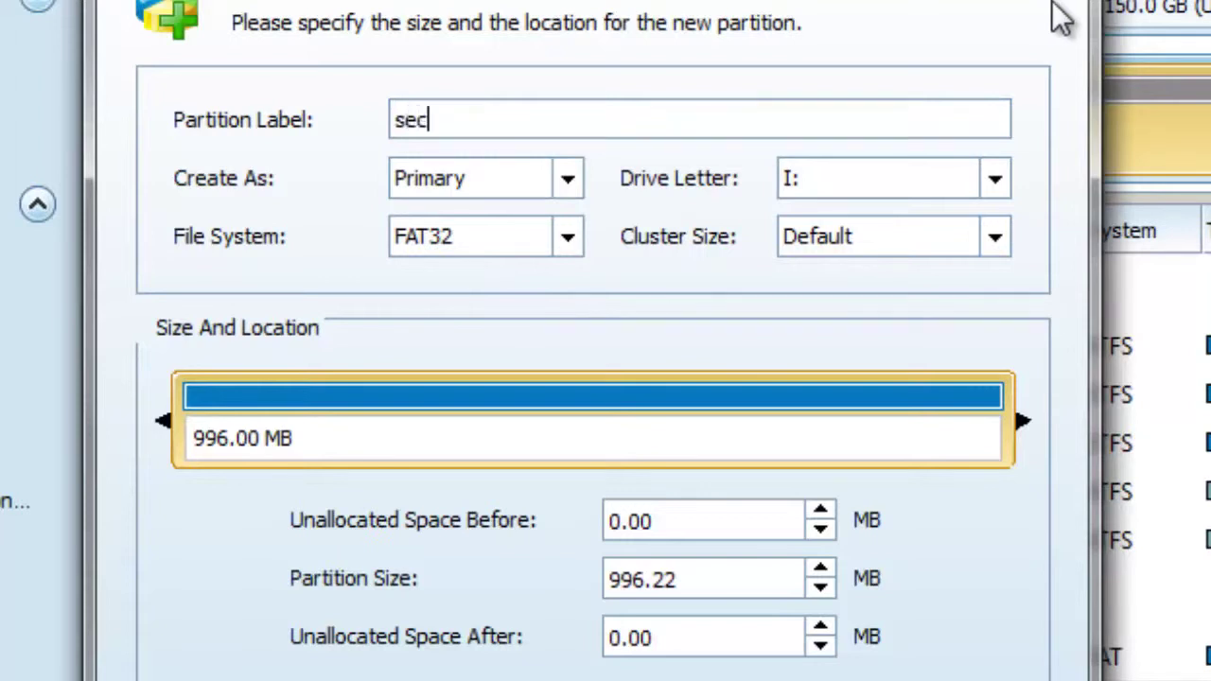
type("ondpa")
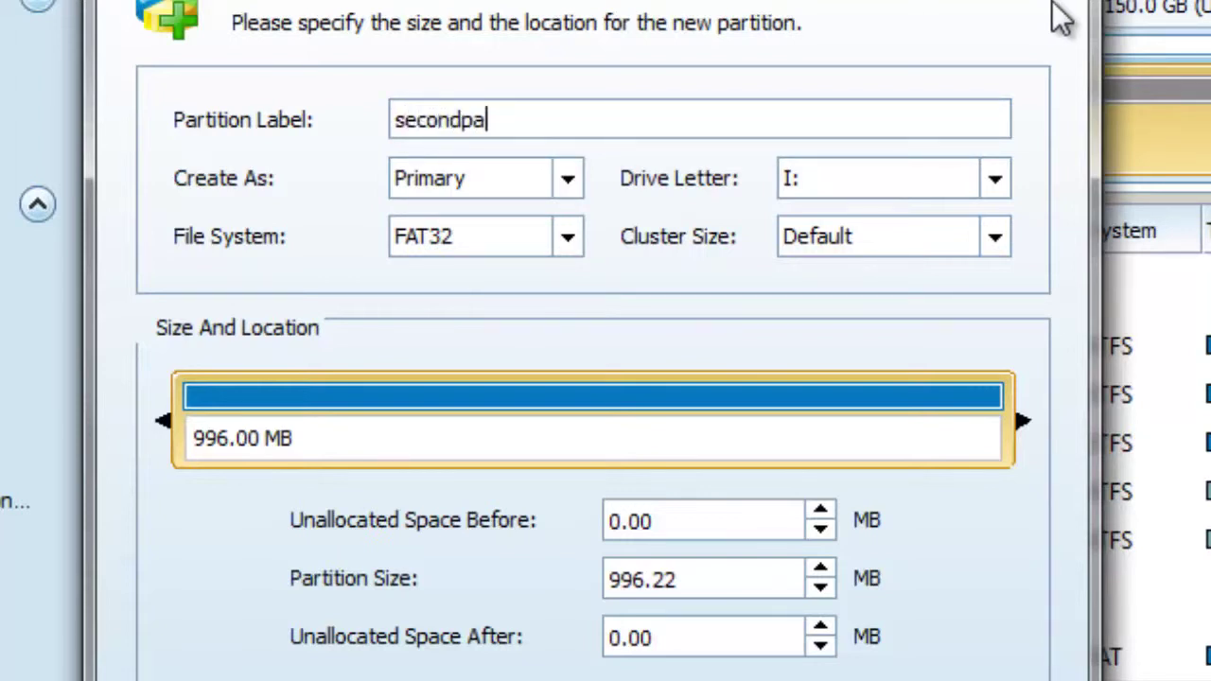
type("rti")
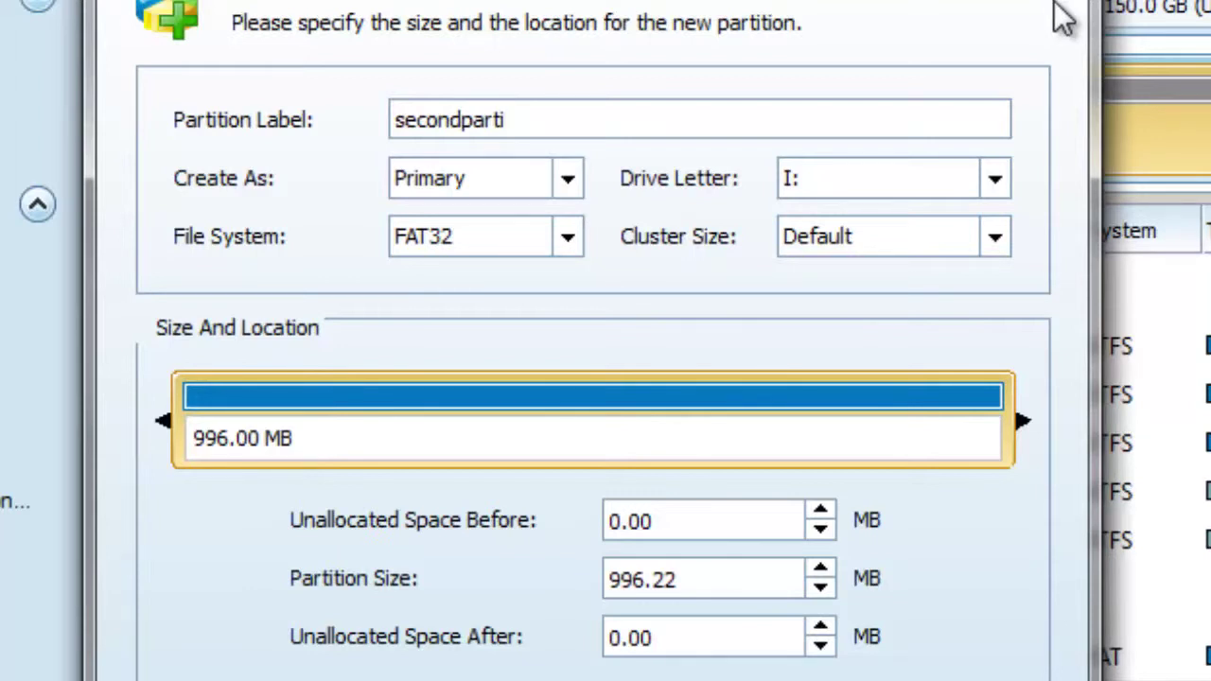
key("BackSpace")
key("BackSpace")
key("BackSpace")
key("BackSpace")
key("BackSpace")
key("BackSpace")
key("BackSpace")
key("BackSpace")
key("BackSpace")
key("BackSpace")
key("BackSpace")
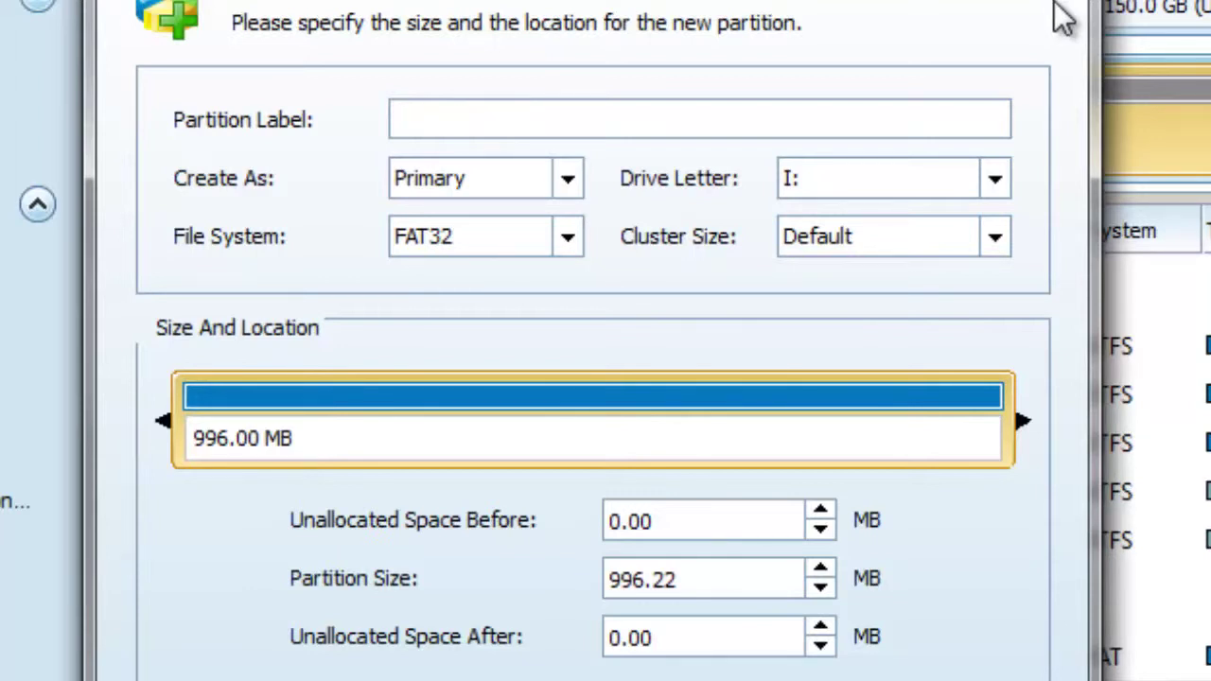
Label the new partition "partition" and confirm its creation using all of the unallocated space
type("partition")
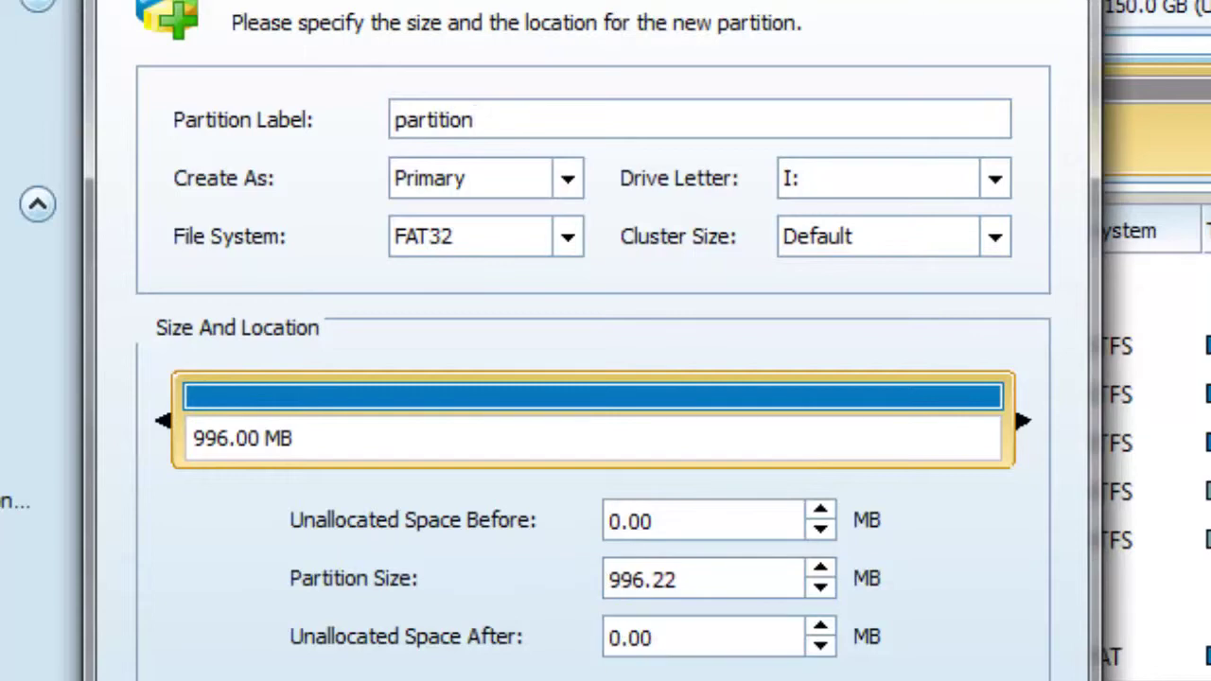
double_click(697, 643)
double_click(704, 519)
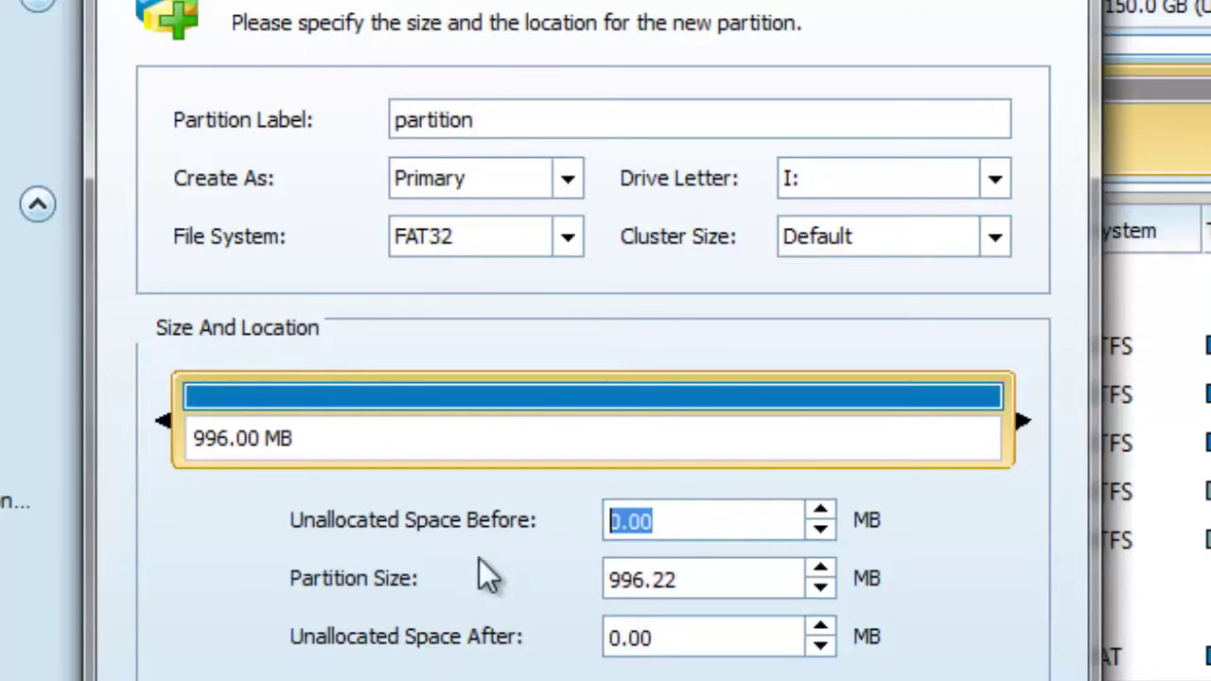
key("Return")
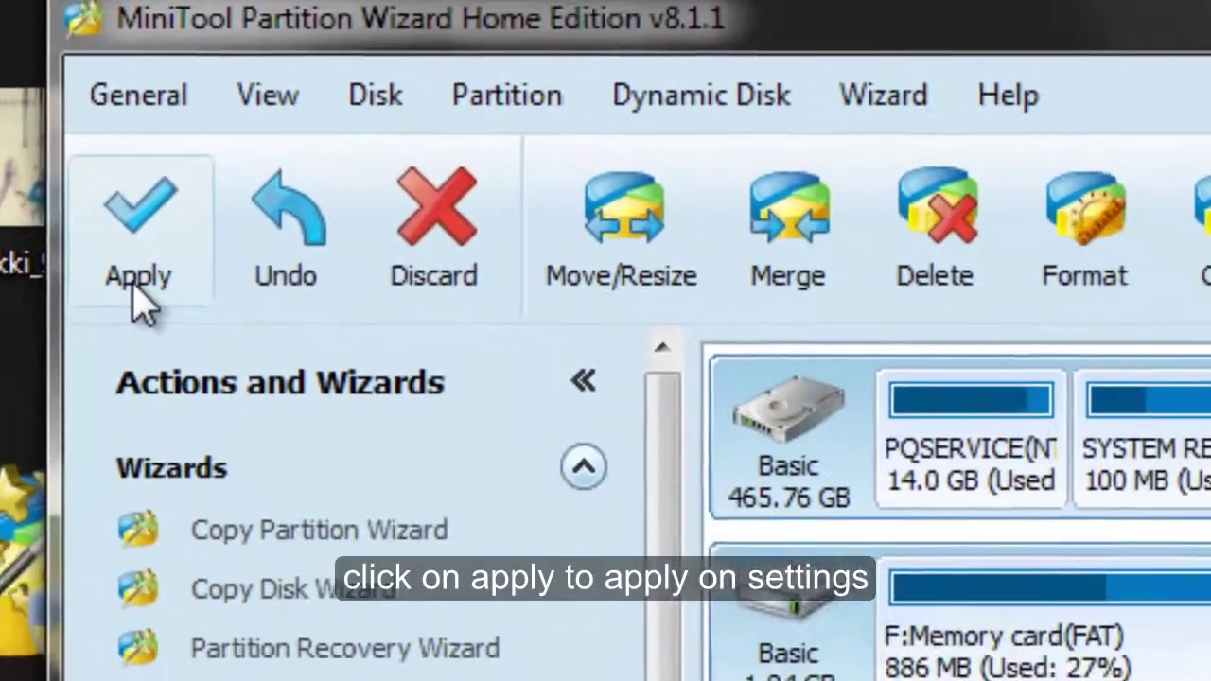
Apply the pending resize and create operations to the memory card and confirm the changes
left_click(137, 298)
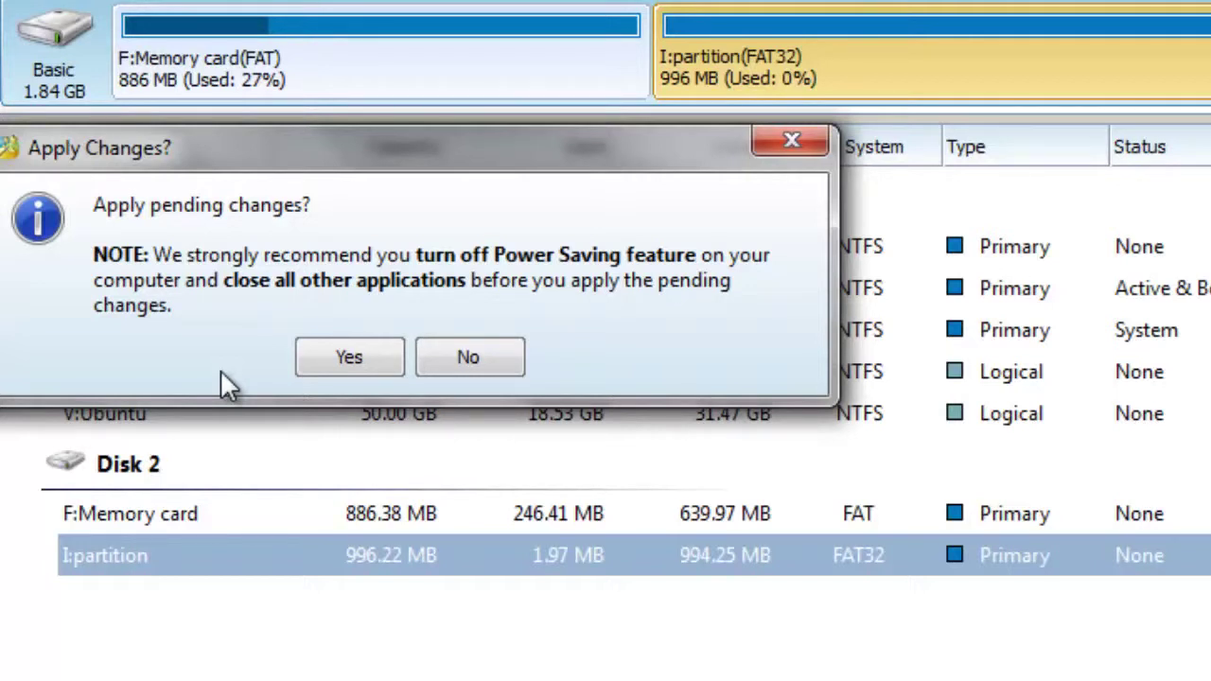
left_click(341, 357)
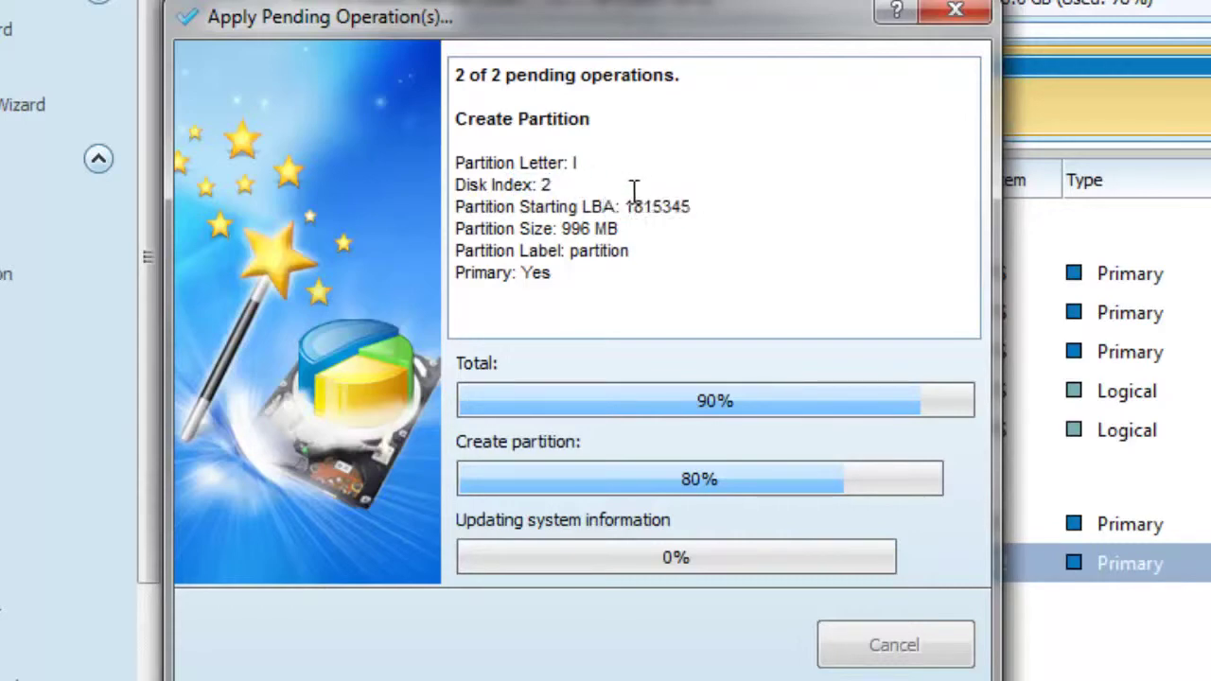
Acknowledge the completed partition changes and close the partition manager
left_click_drag(681, 28, 390, 0)
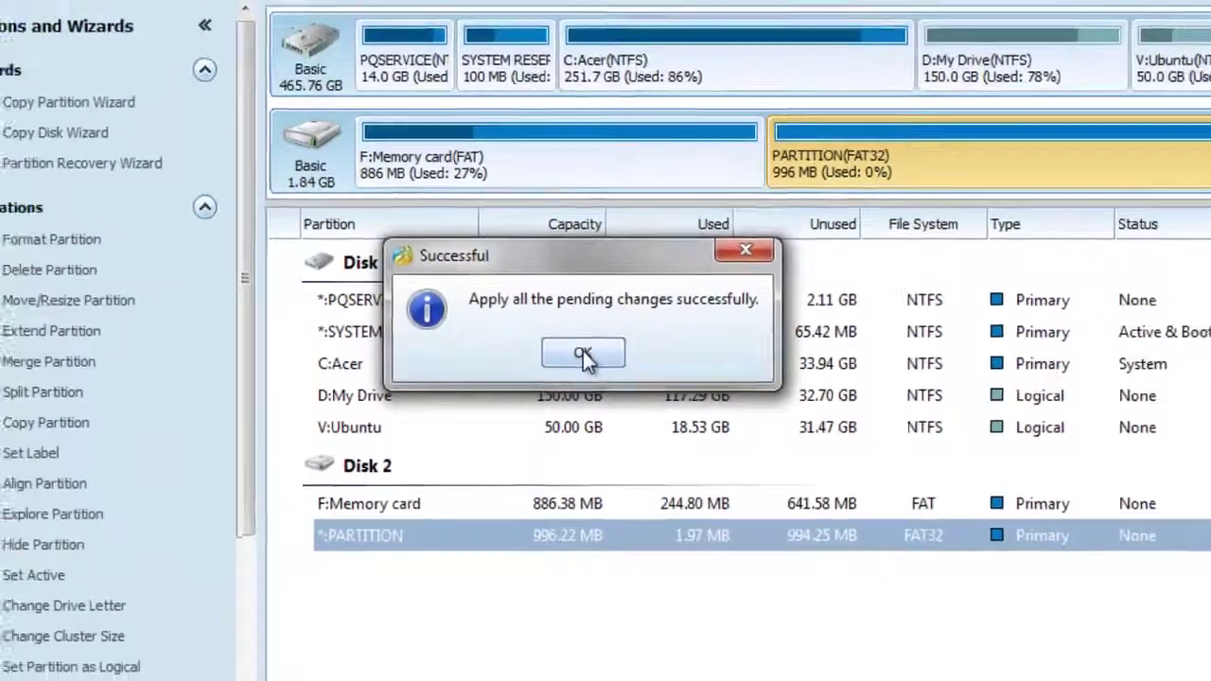
left_click(564, 341)
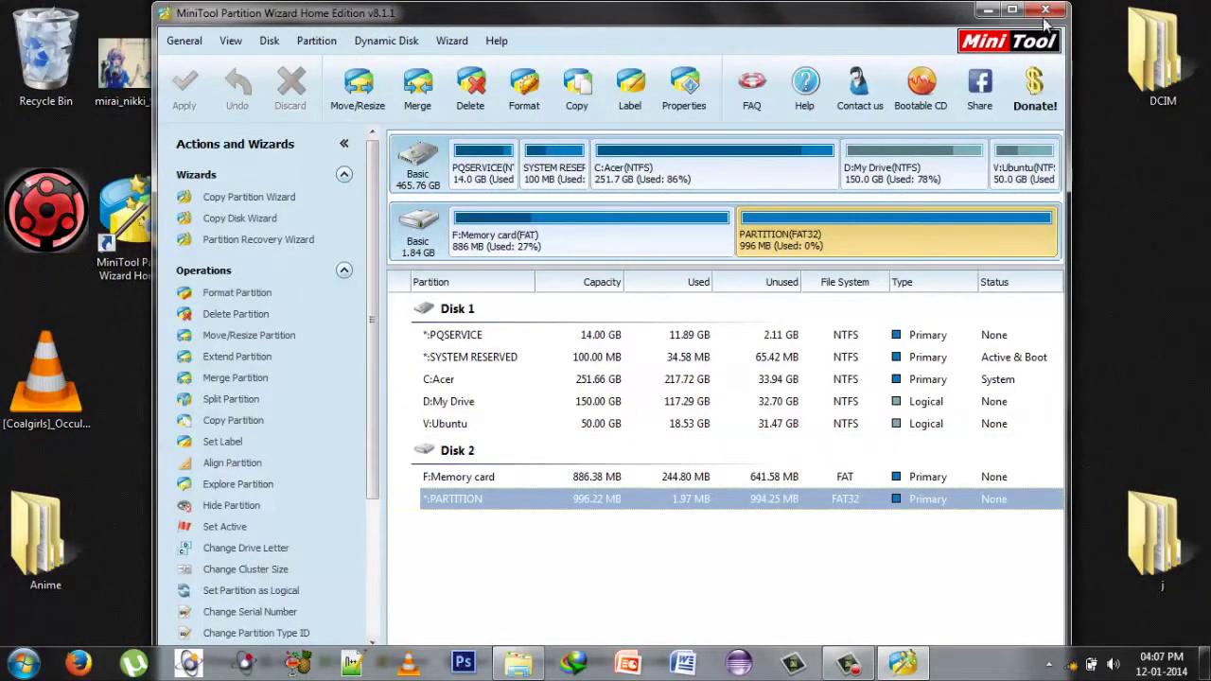
left_click(1046, 11)
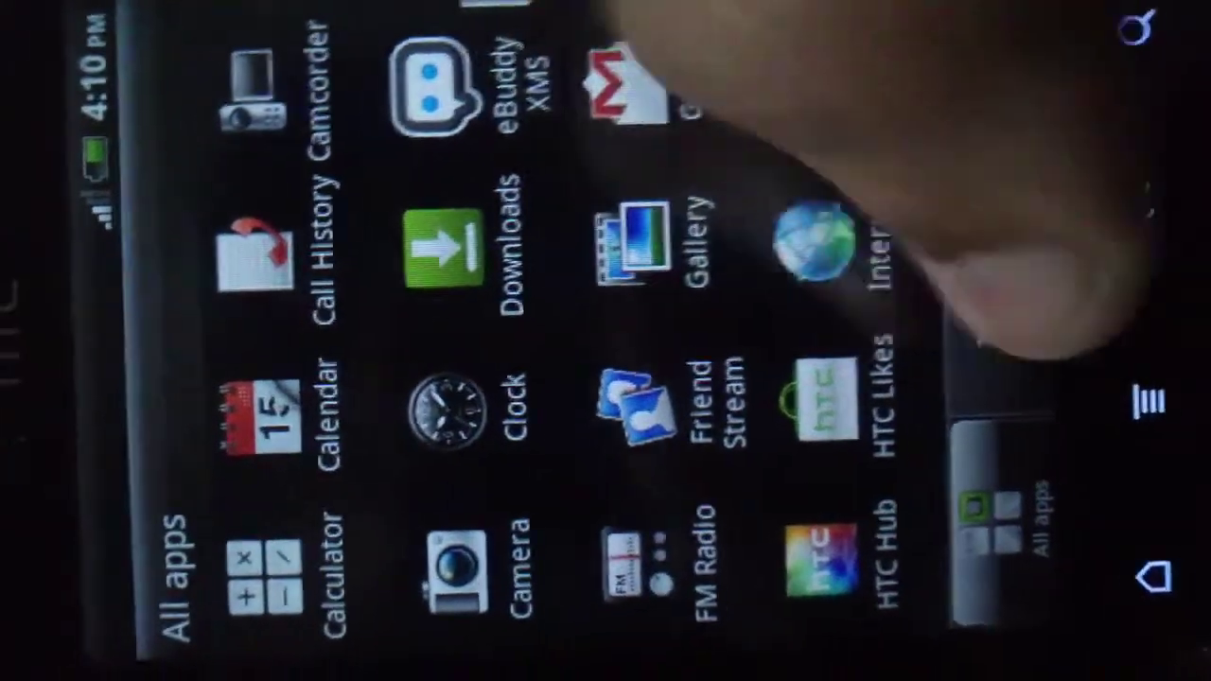
Switch to Link2SD on the phone and set the SD card's second partition file system to FAT32 / FAT16, confirming the choice
left_click_drag(1002, 312, 161, 243)
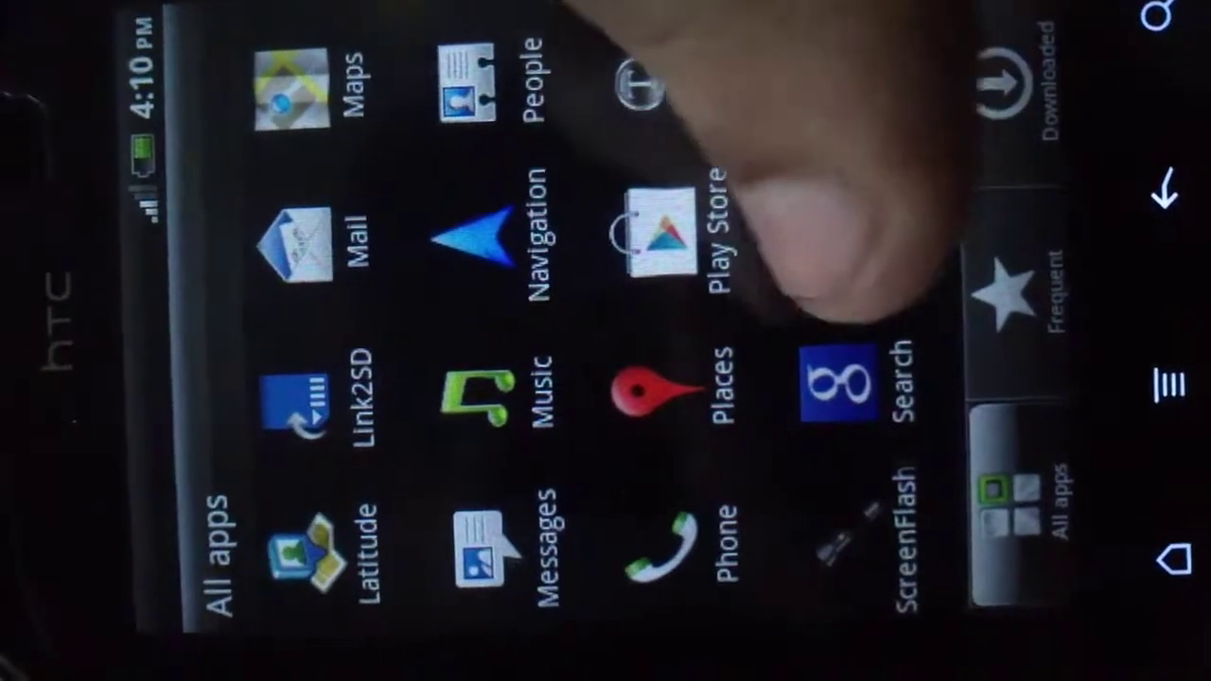
left_click_drag(814, 265, 799, 222)
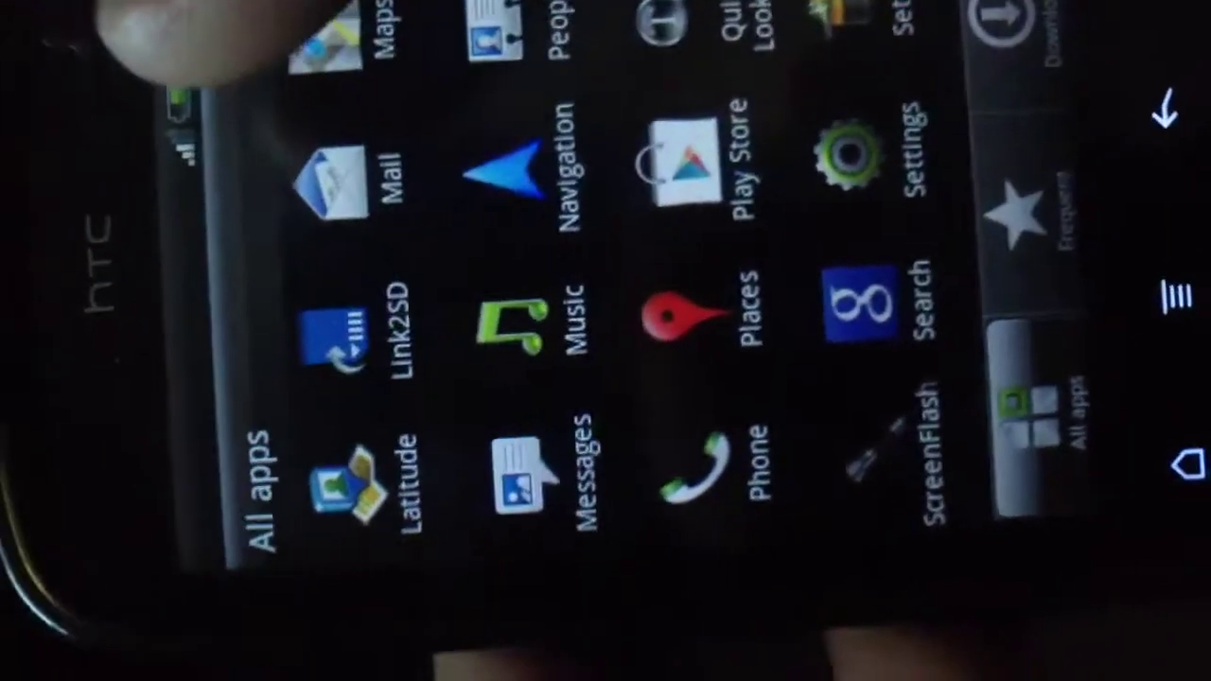
left_click(360, 316)
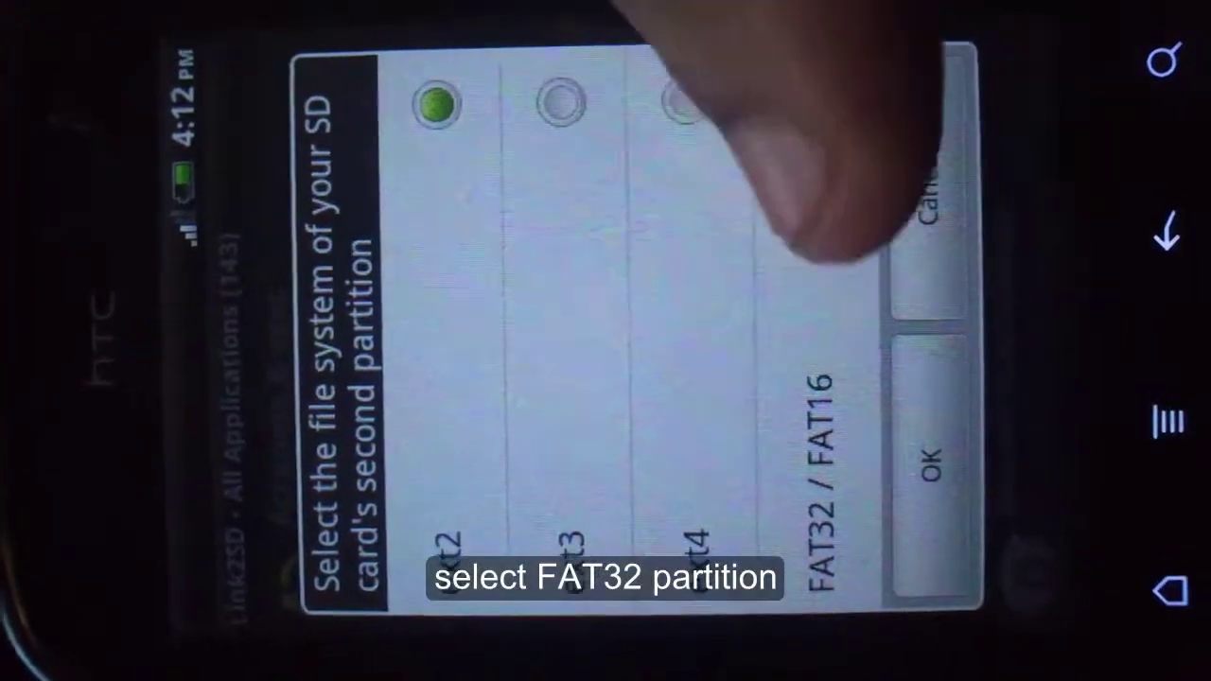
left_click(813, 241)
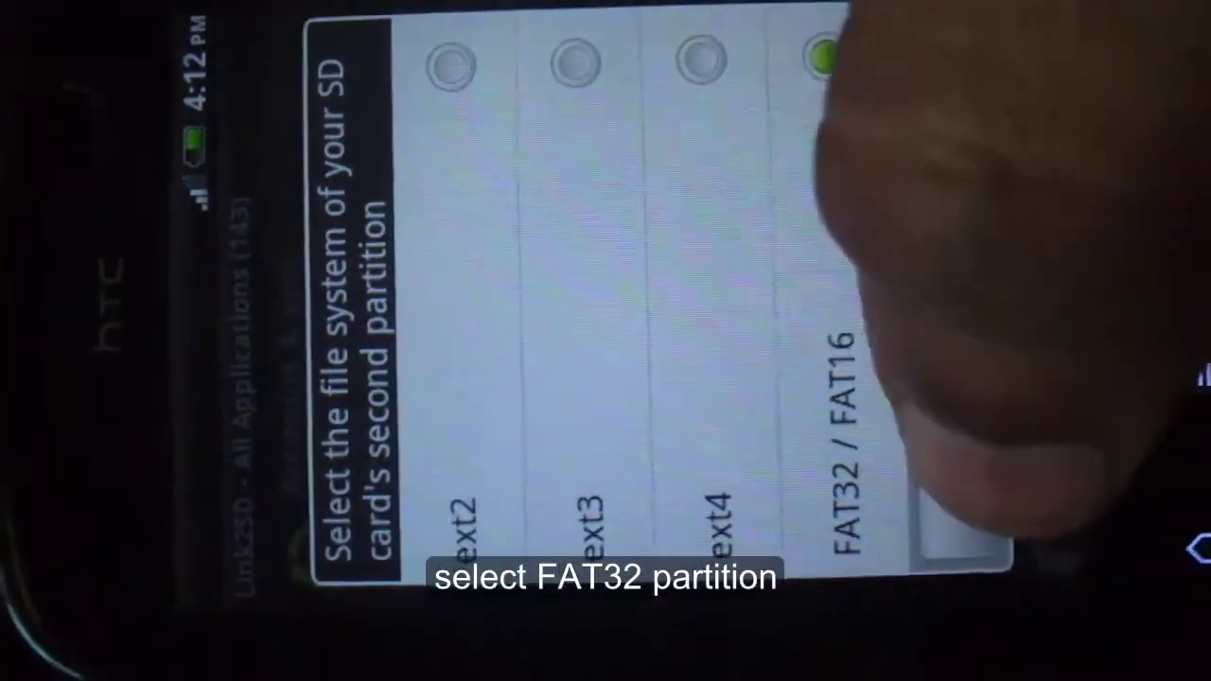
left_click(936, 473)
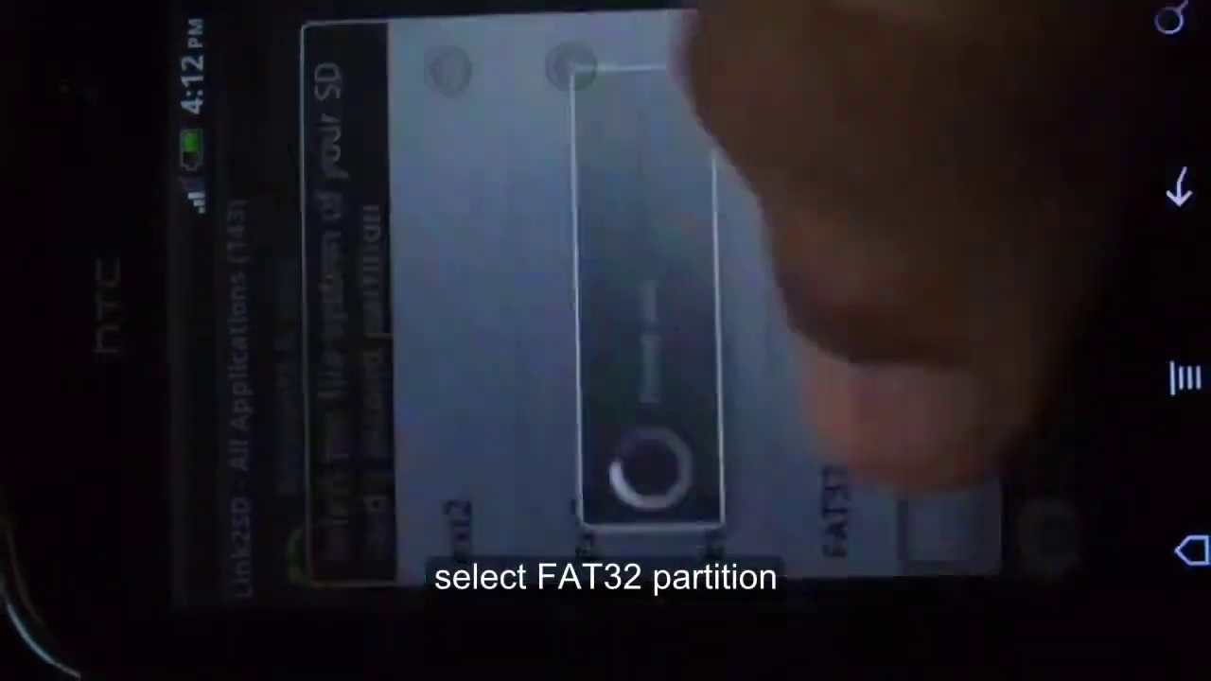